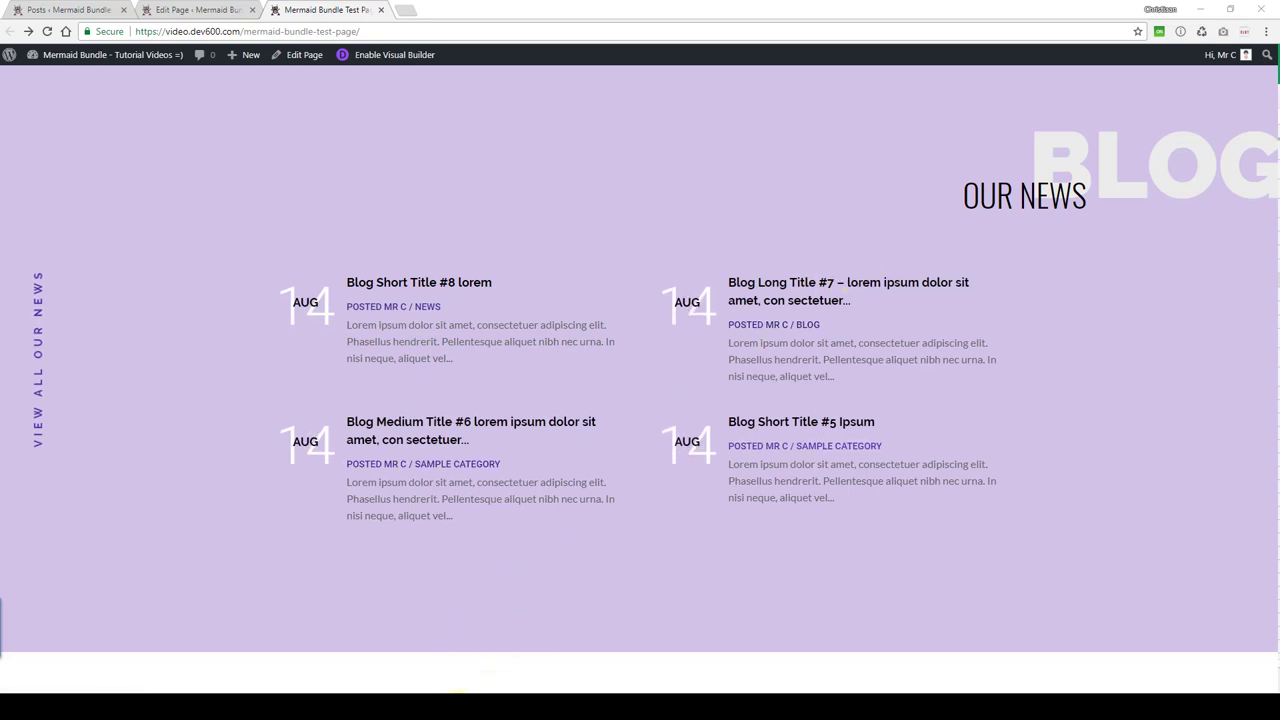
- In the CSS file, change the blog day colour on line 521 from #fff to #a1fb9c
key(alt+Tab)
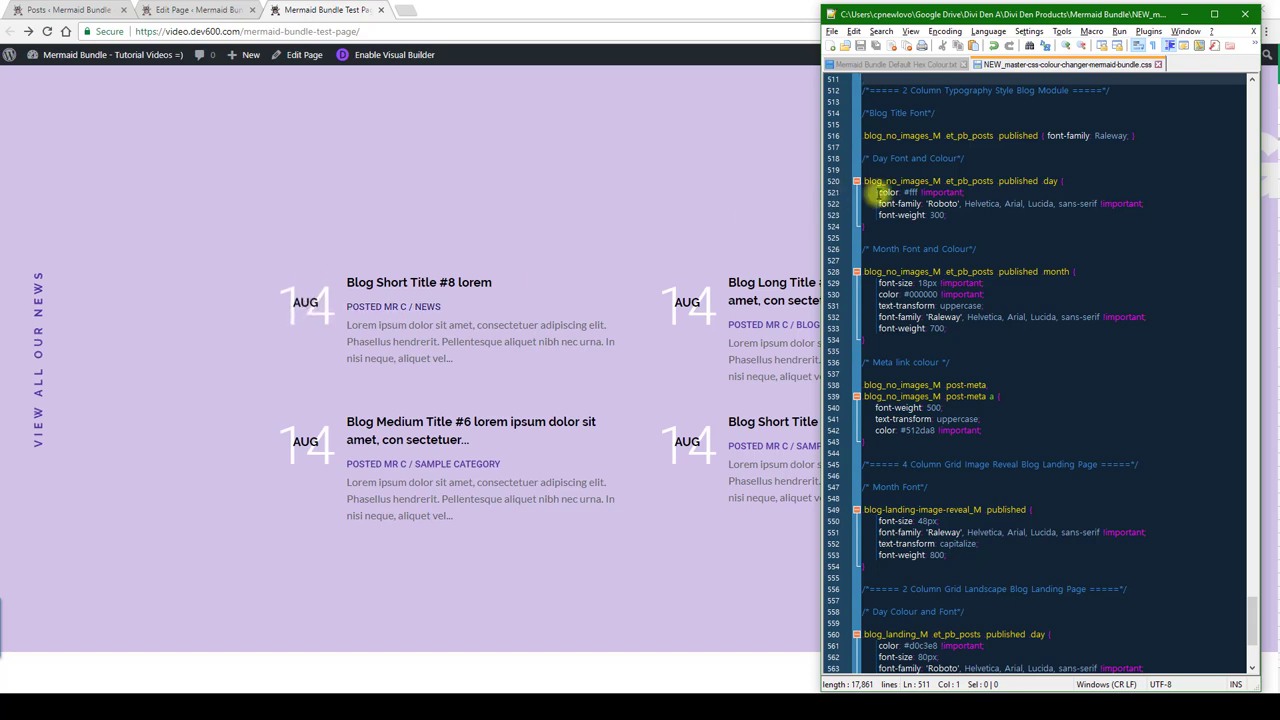
double_click(912, 192)
text(a1fb9c)
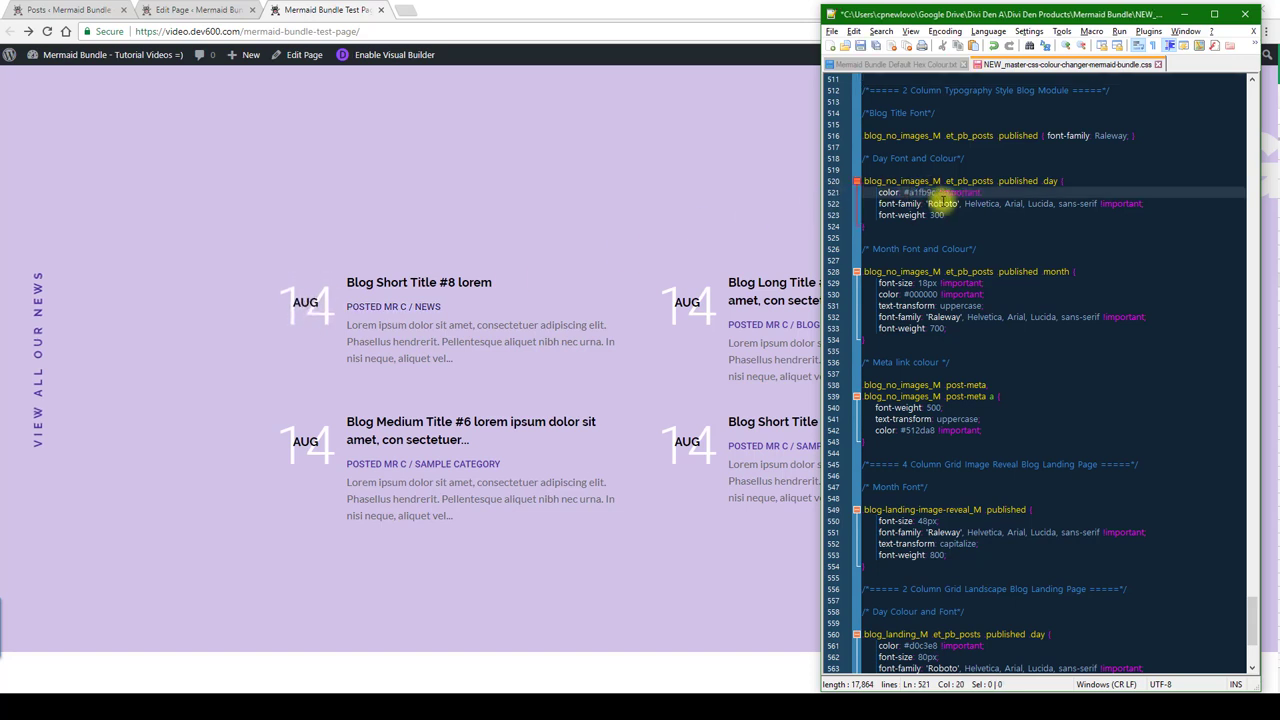
click(995, 237)
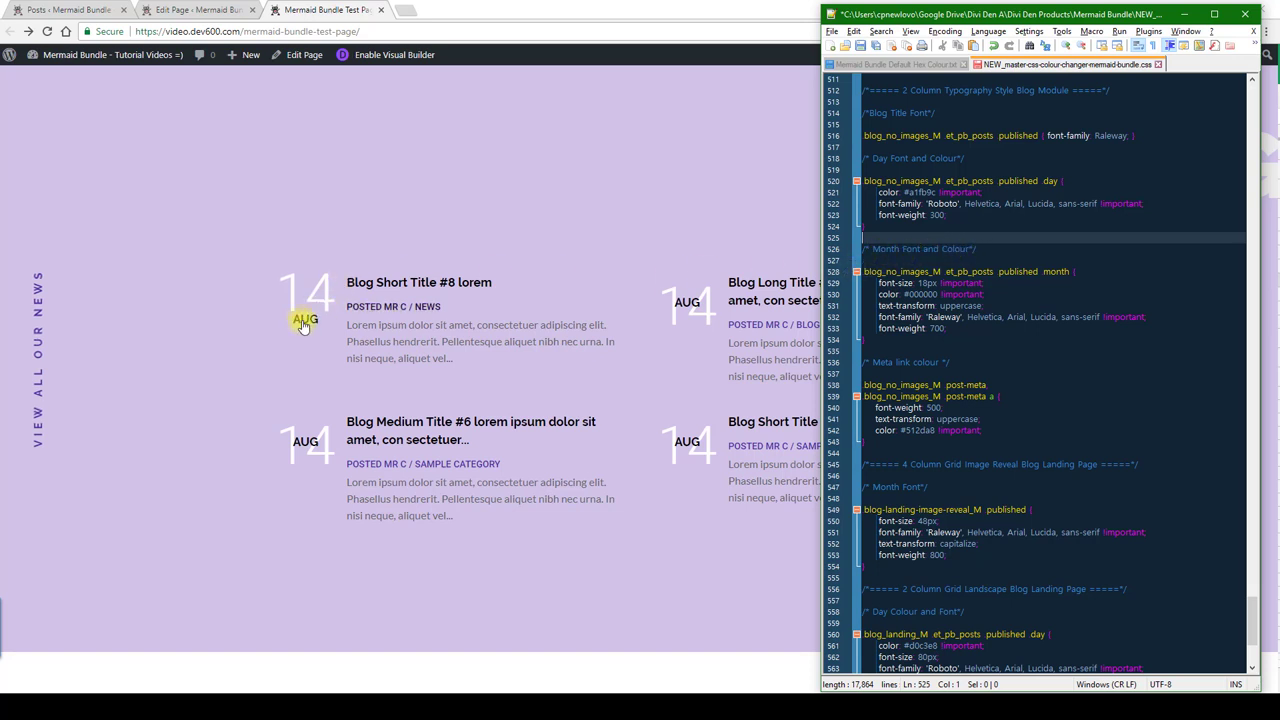
- Change the meta link colour on line 542 from #512da8 to #a1fb9c and select the blog module rules
scroll(966, 312, down, 1)
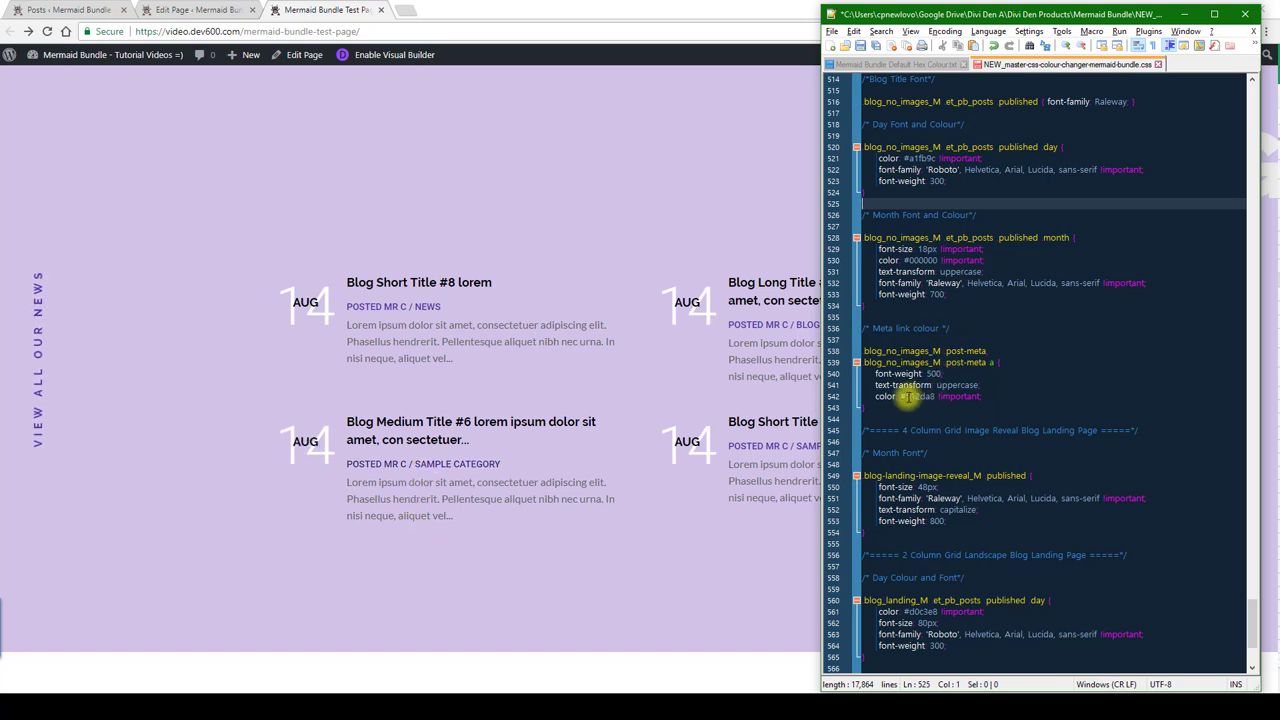
drag(906, 397, 926, 397)
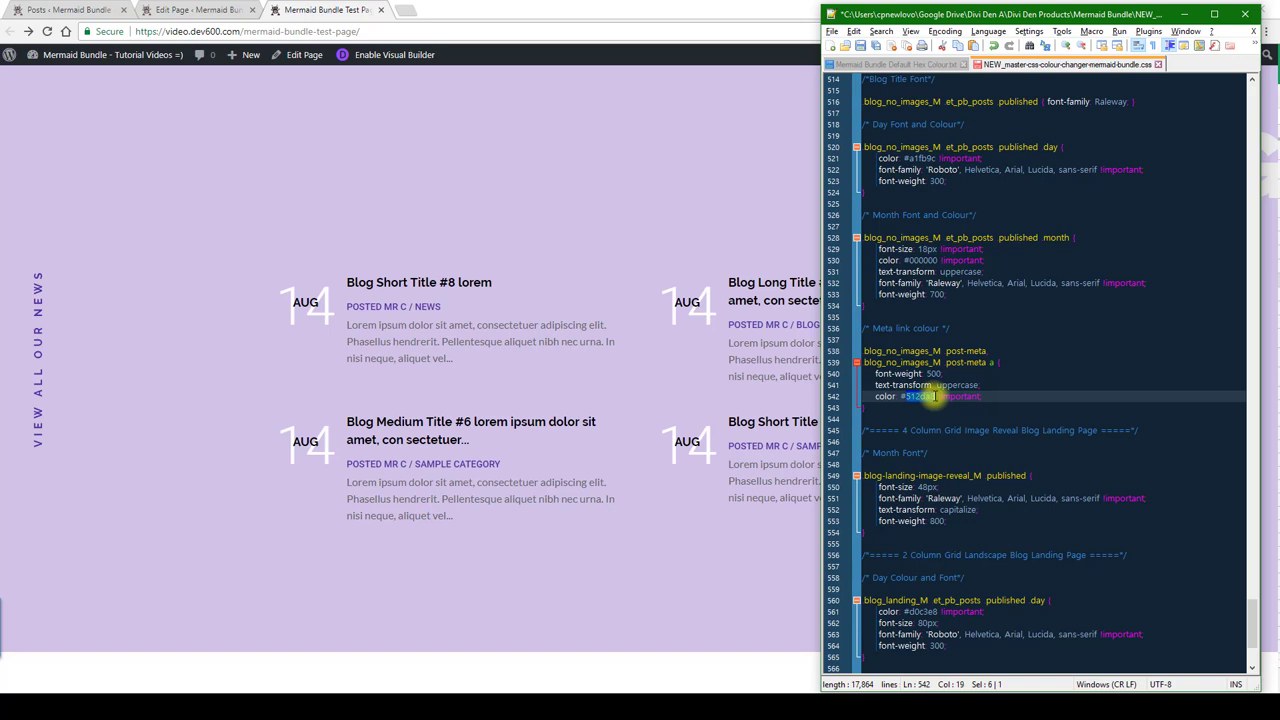
text(a1fb9c)
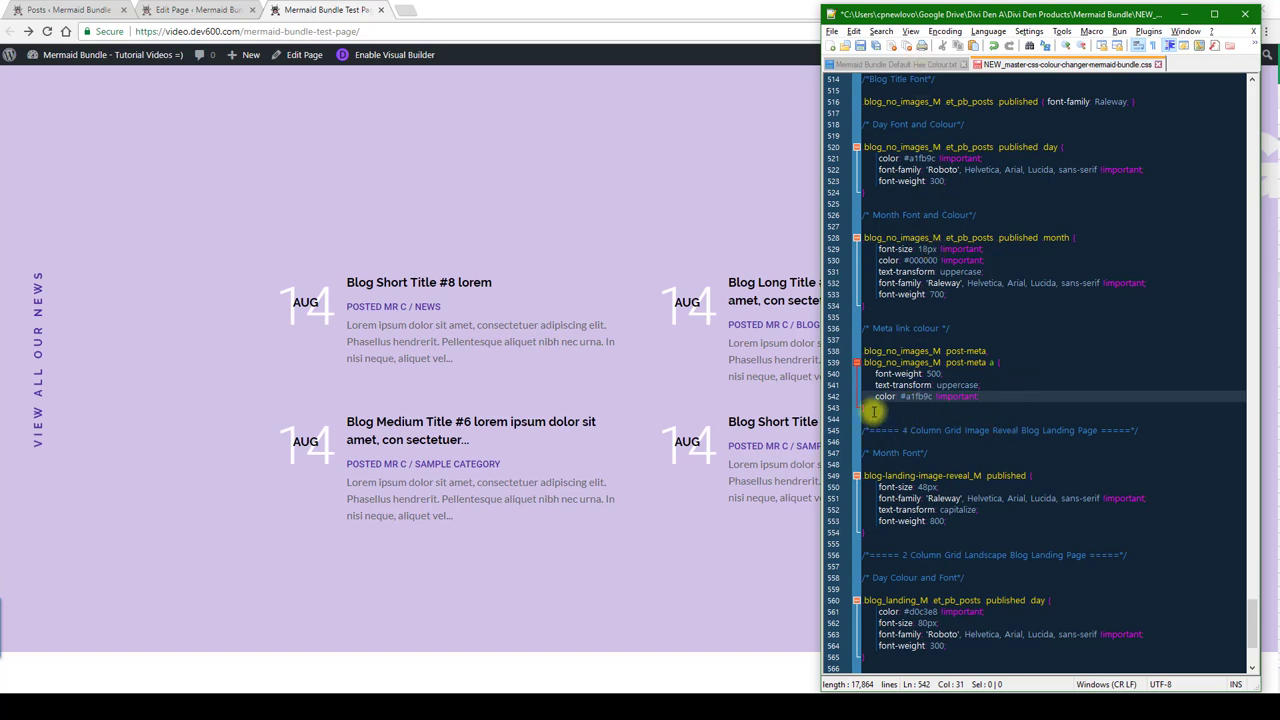
drag(870, 409, 845, 101)
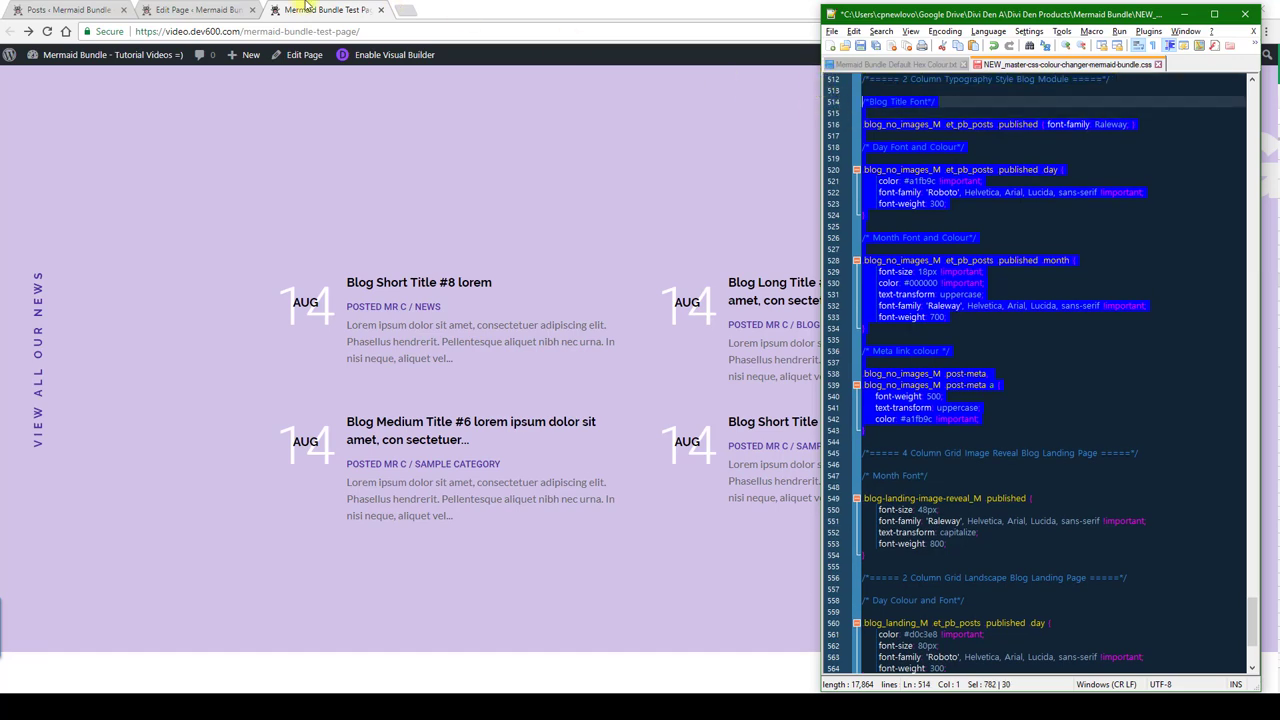
- Paste the blog CSS rules into the page's Divi Custom CSS, save the settings and update the page
click(218, 9)
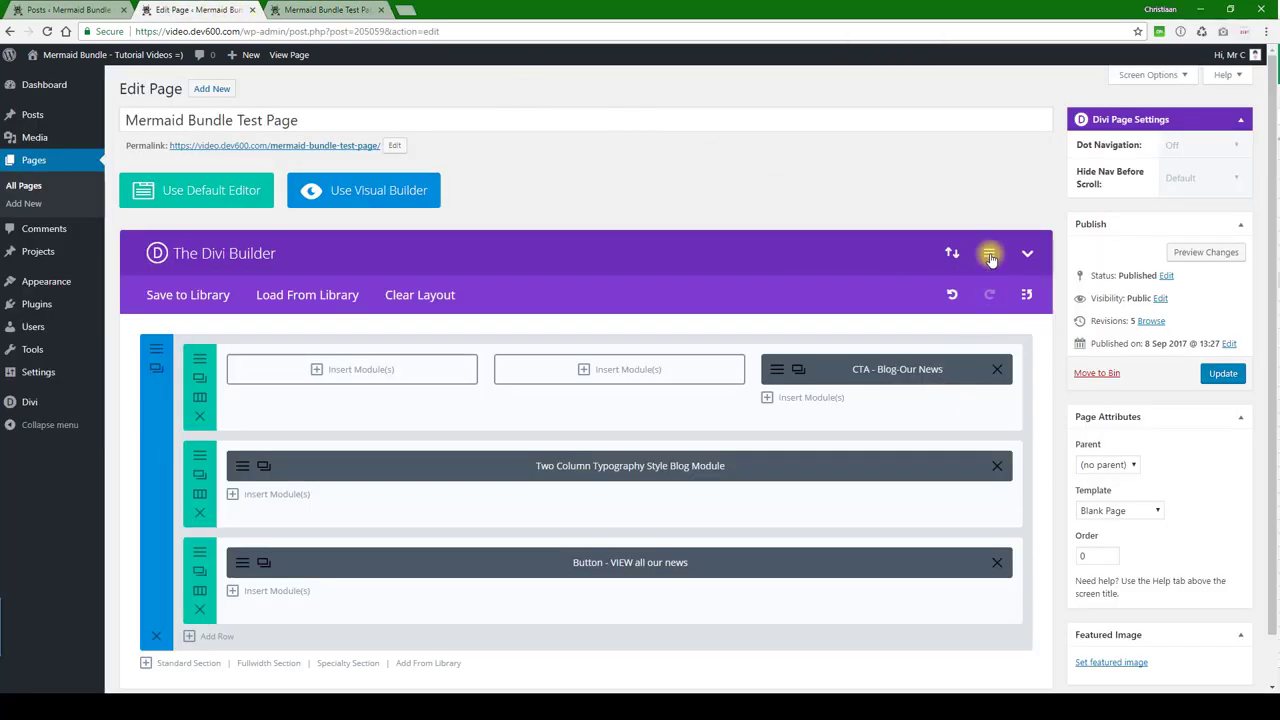
click(987, 295)
click(612, 372)
key(ctrl+v)
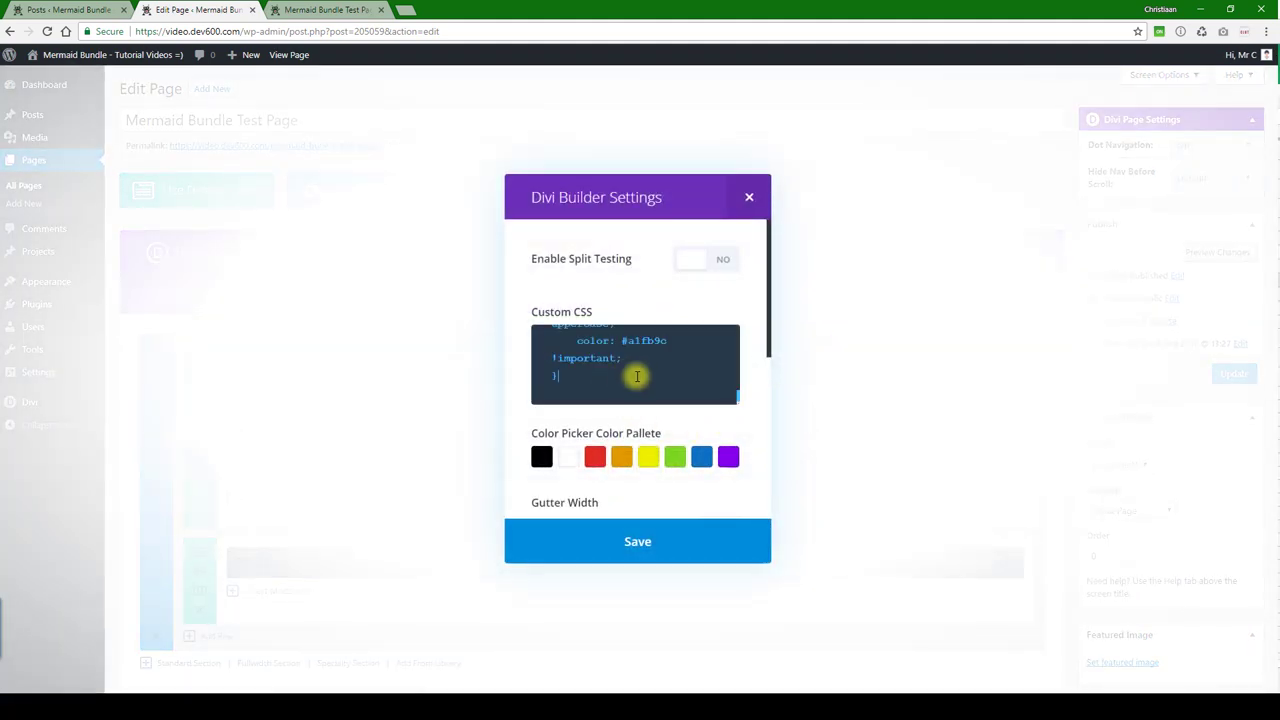
click(654, 549)
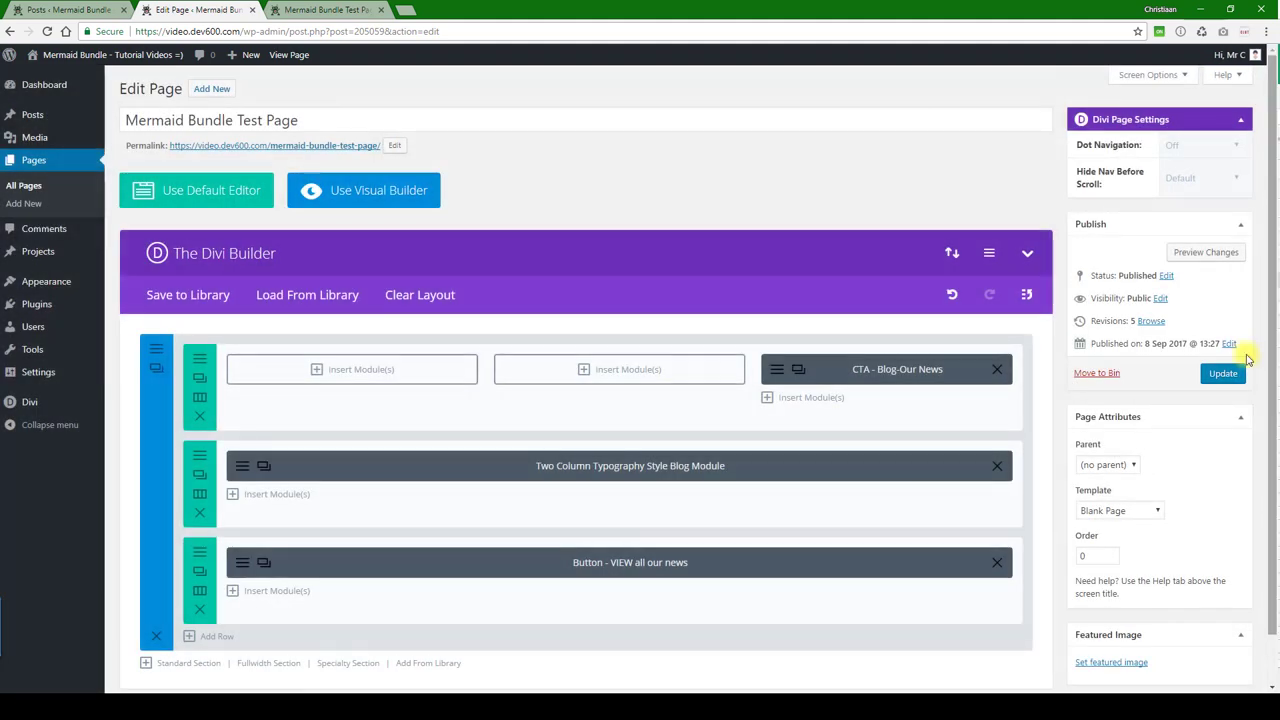
click(1222, 373)
- Reload the front-end test page to check the mint-green dates and meta links
click(327, 9)
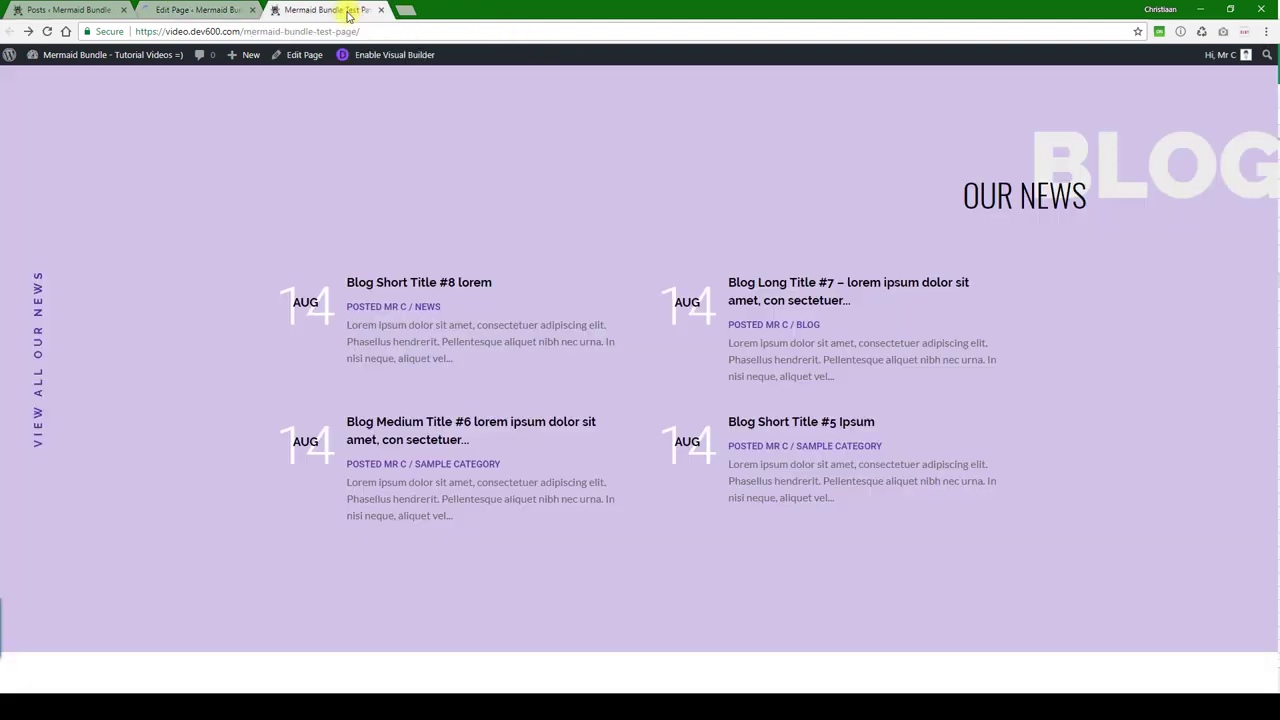
click(47, 31)
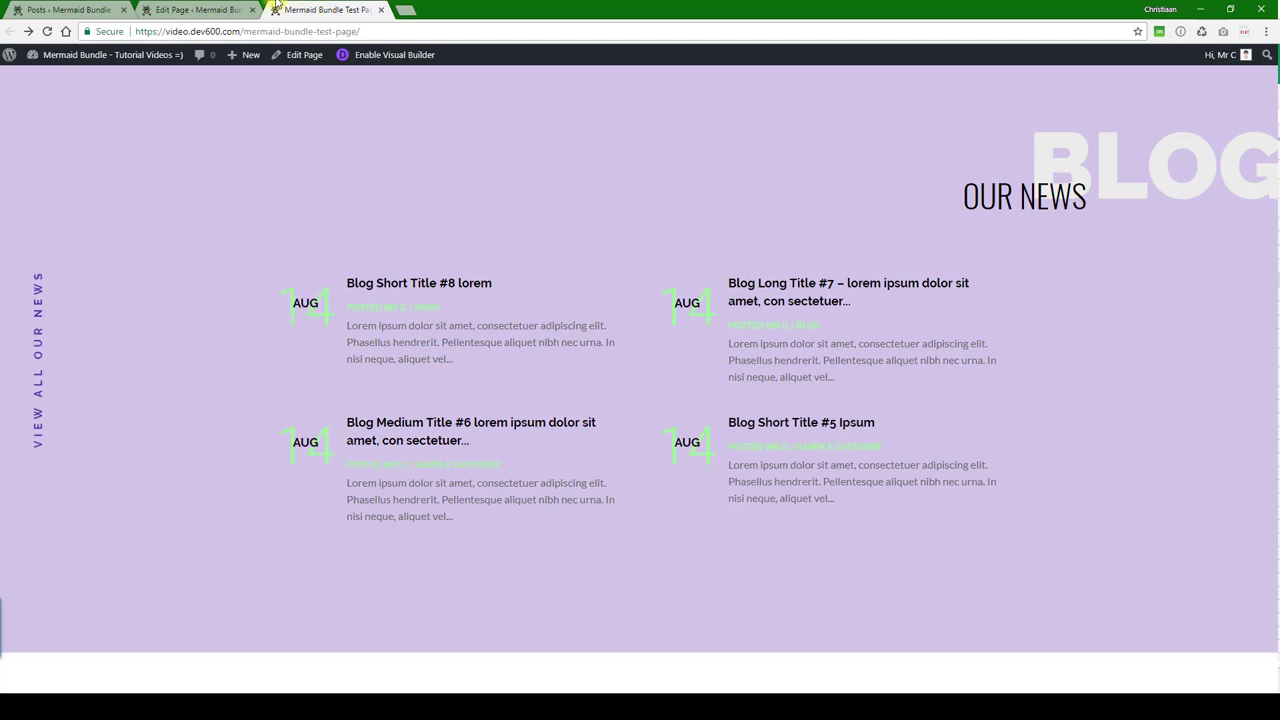
mouse_move(242, 56)
click(214, 10)
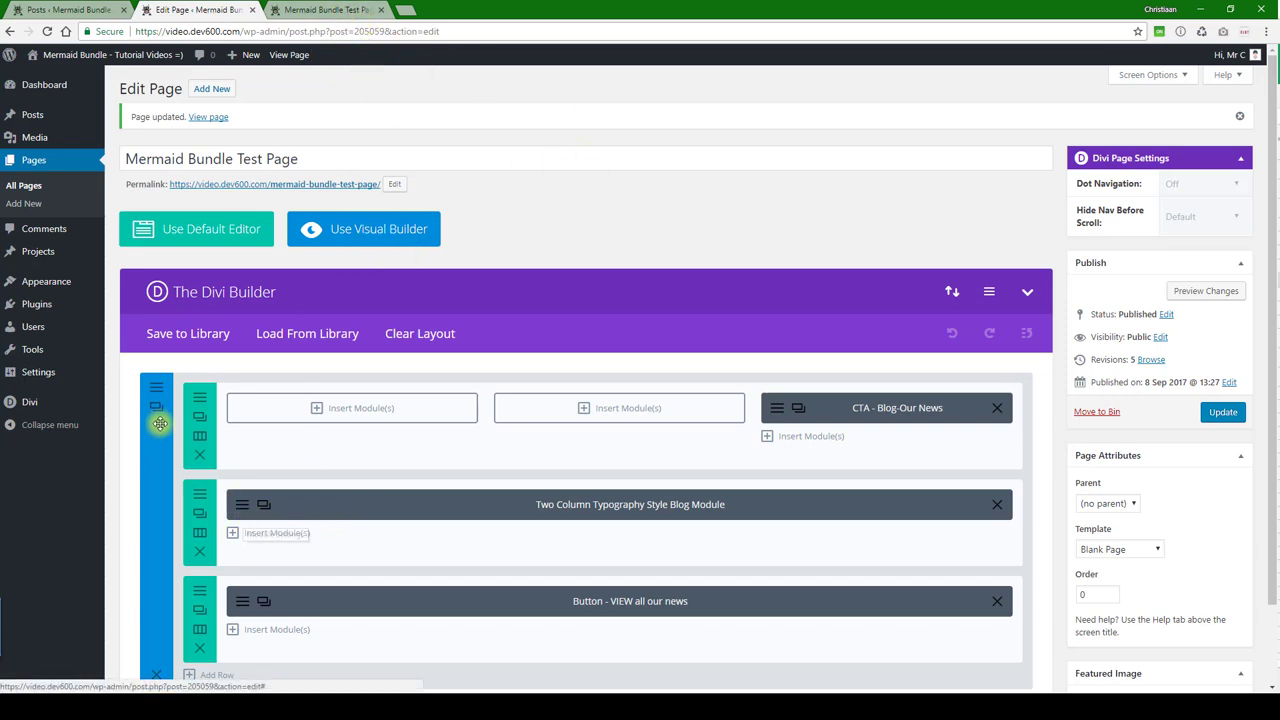
click(326, 8)
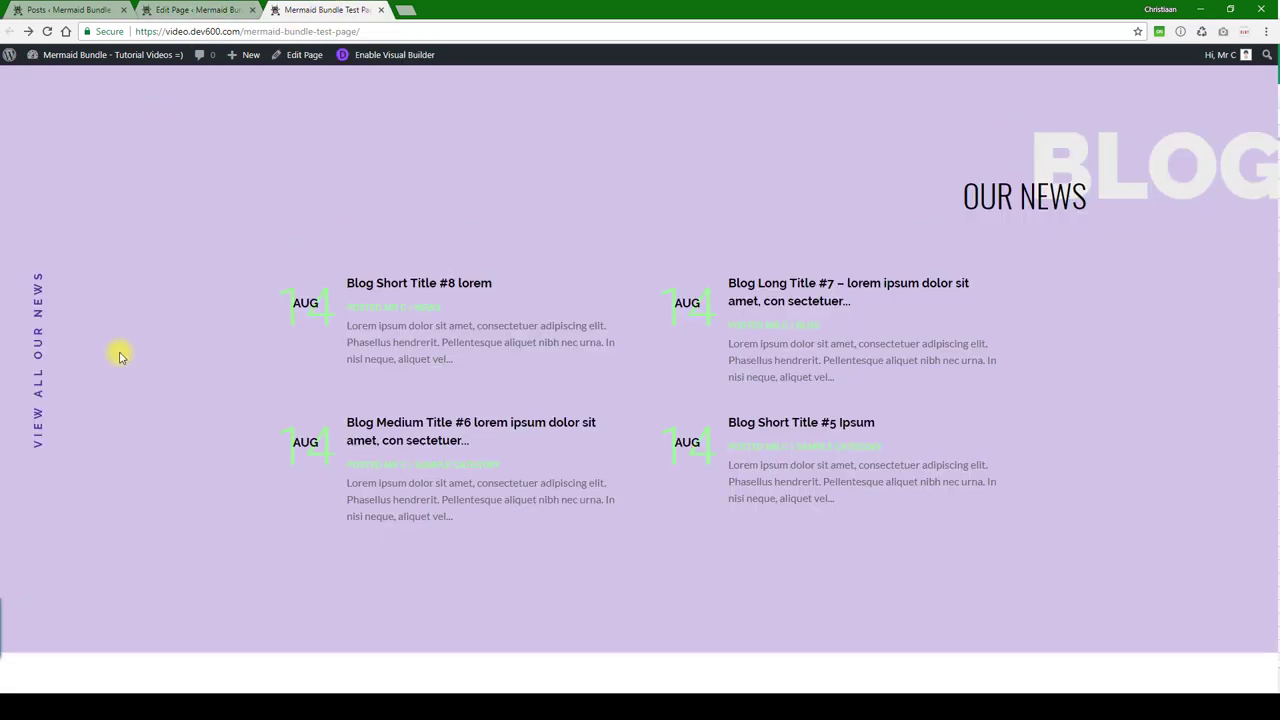
click(203, 8)
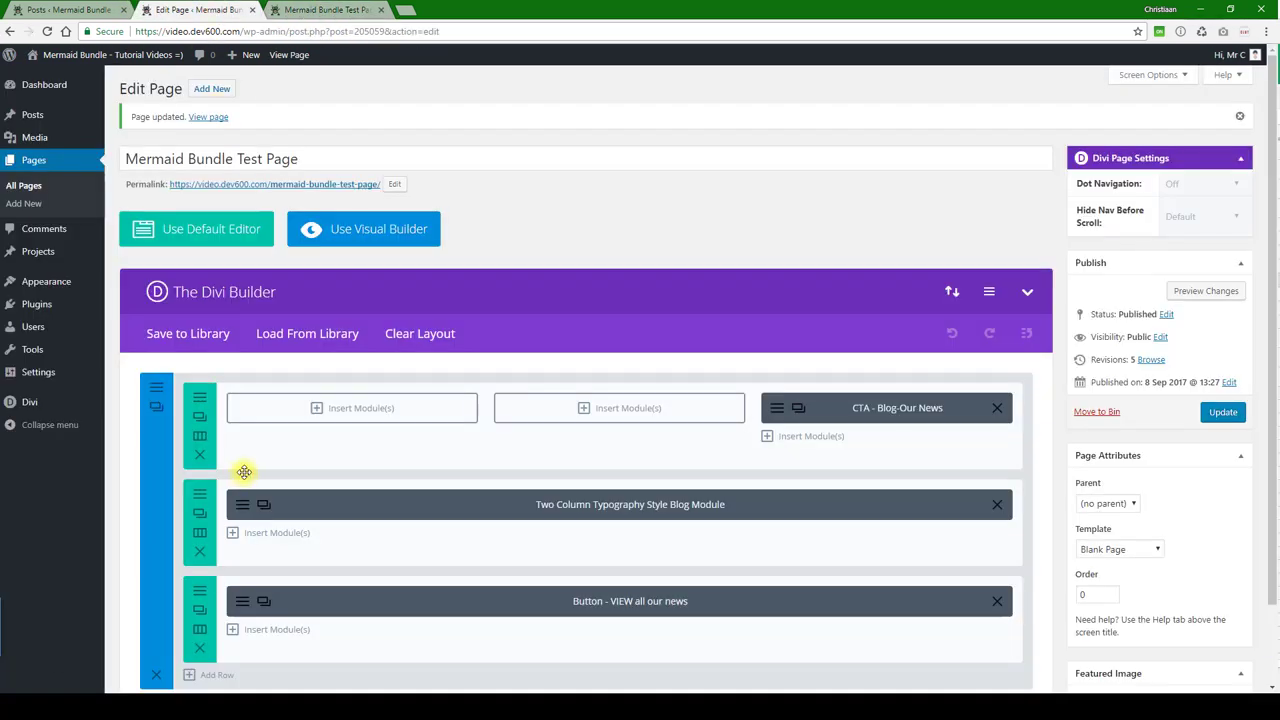
- Change the blog section background from lavender to light grey #f9f9f9 and preview it
click(158, 398)
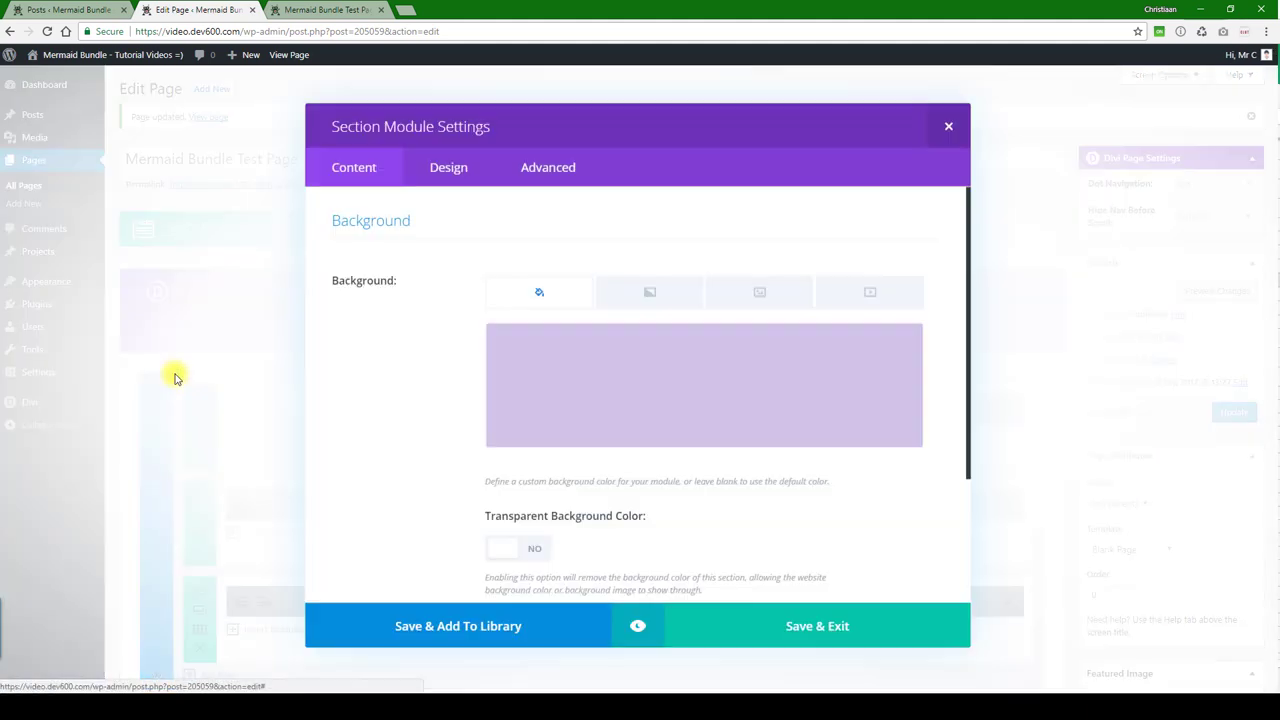
mouse_move(591, 362)
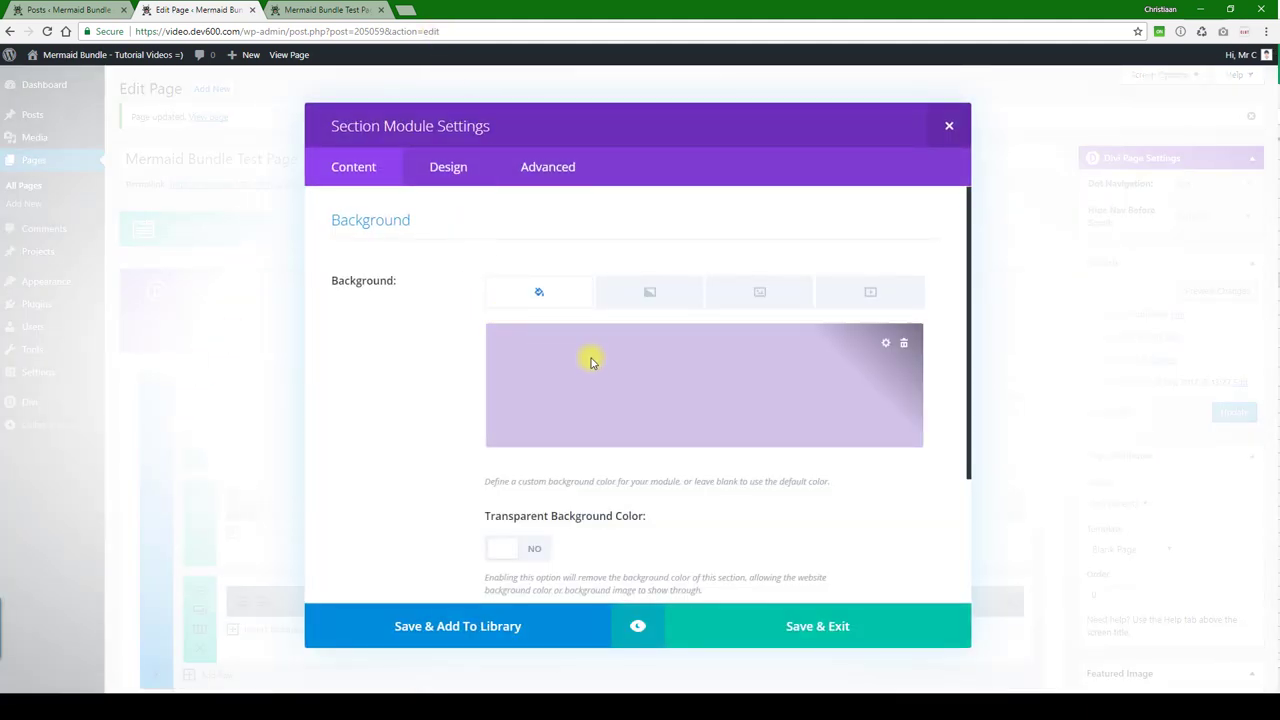
click(830, 372)
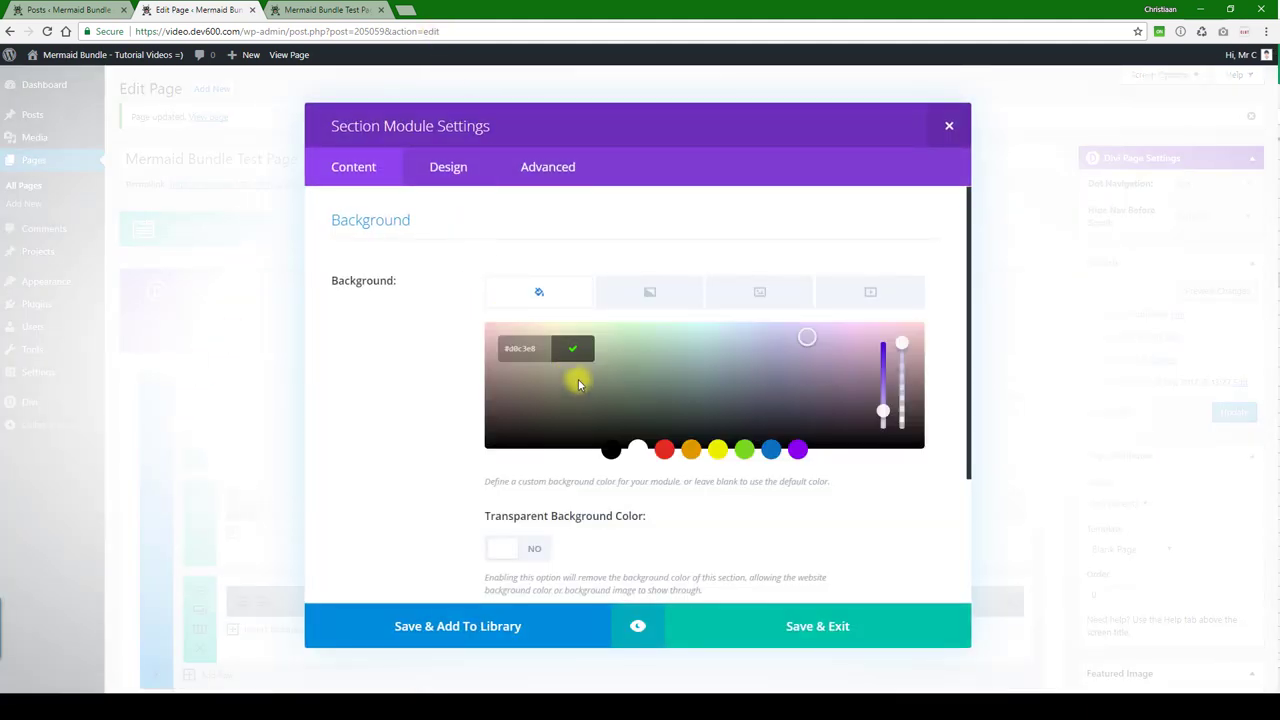
click(610, 449)
drag(486, 437, 491, 334)
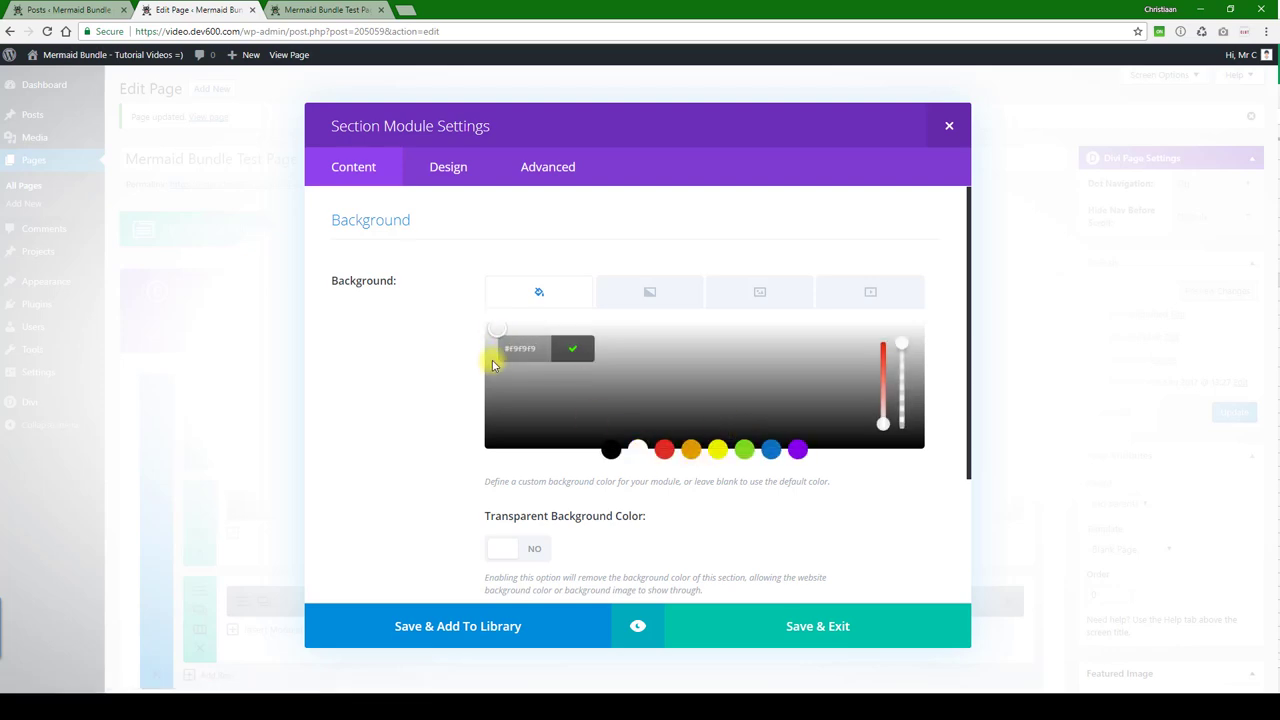
click(576, 352)
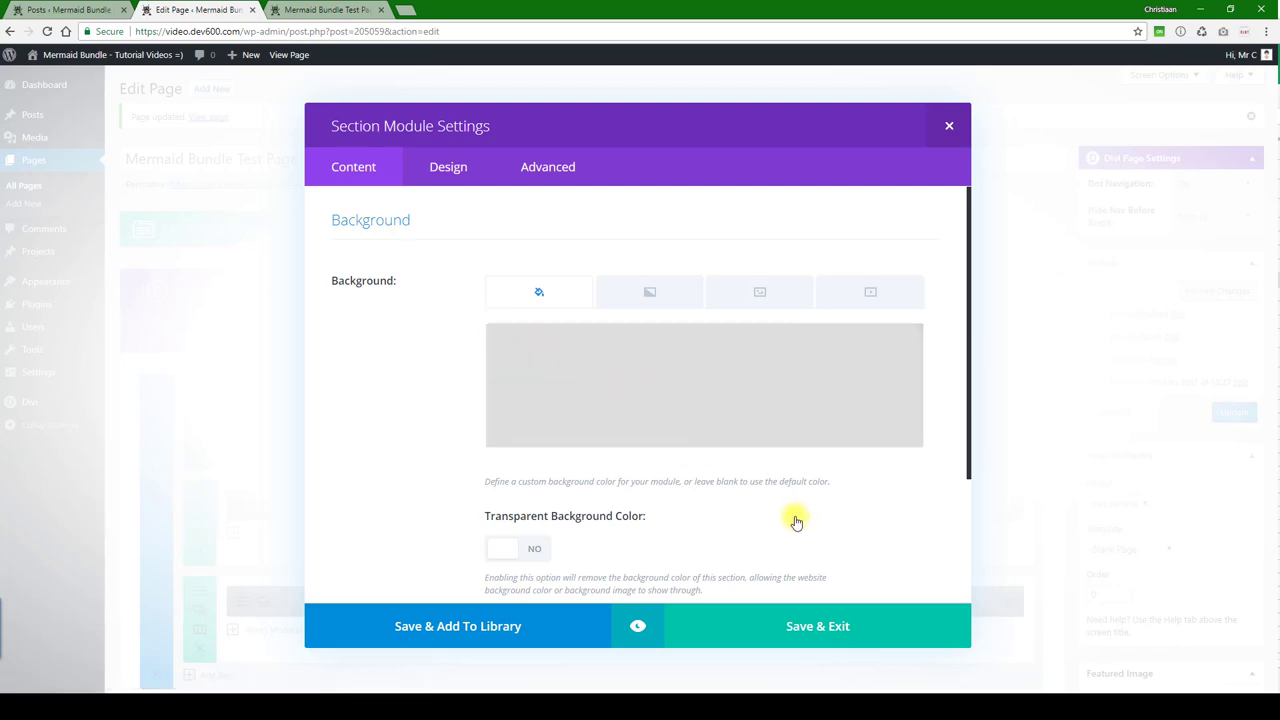
click(637, 624)
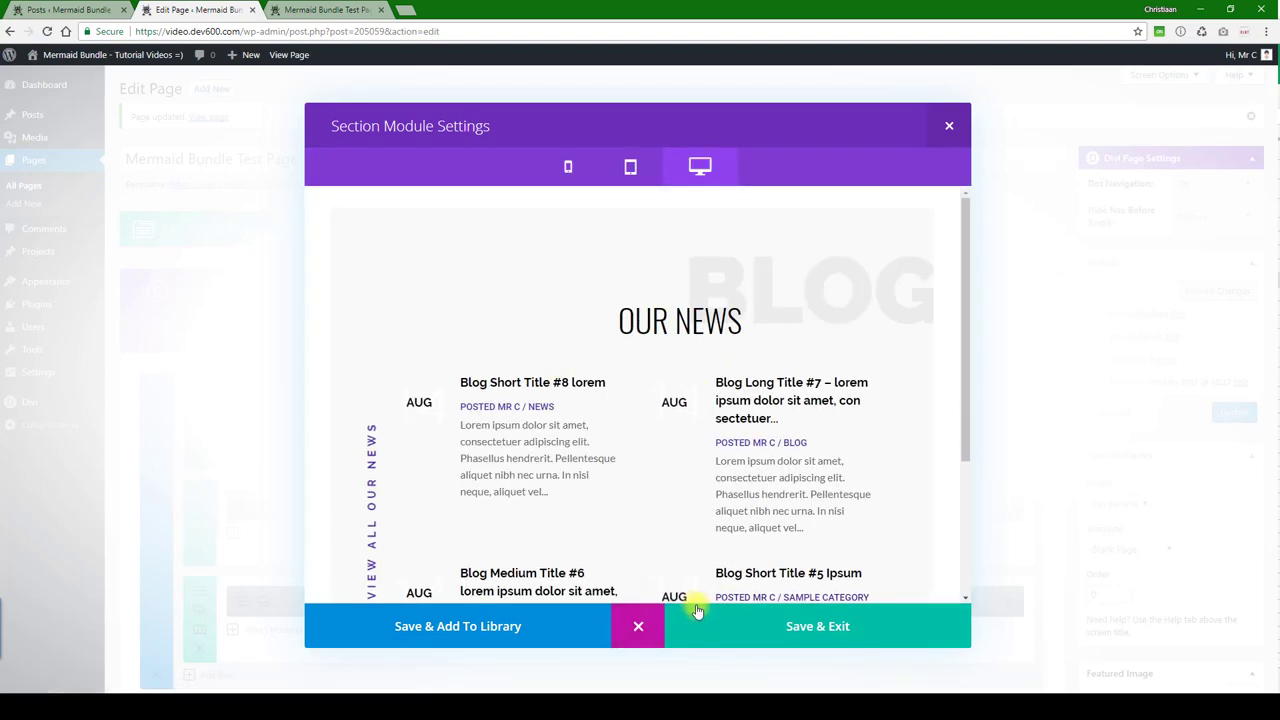
- Save the section settings and include the Blog category in the blog module's feed
click(736, 626)
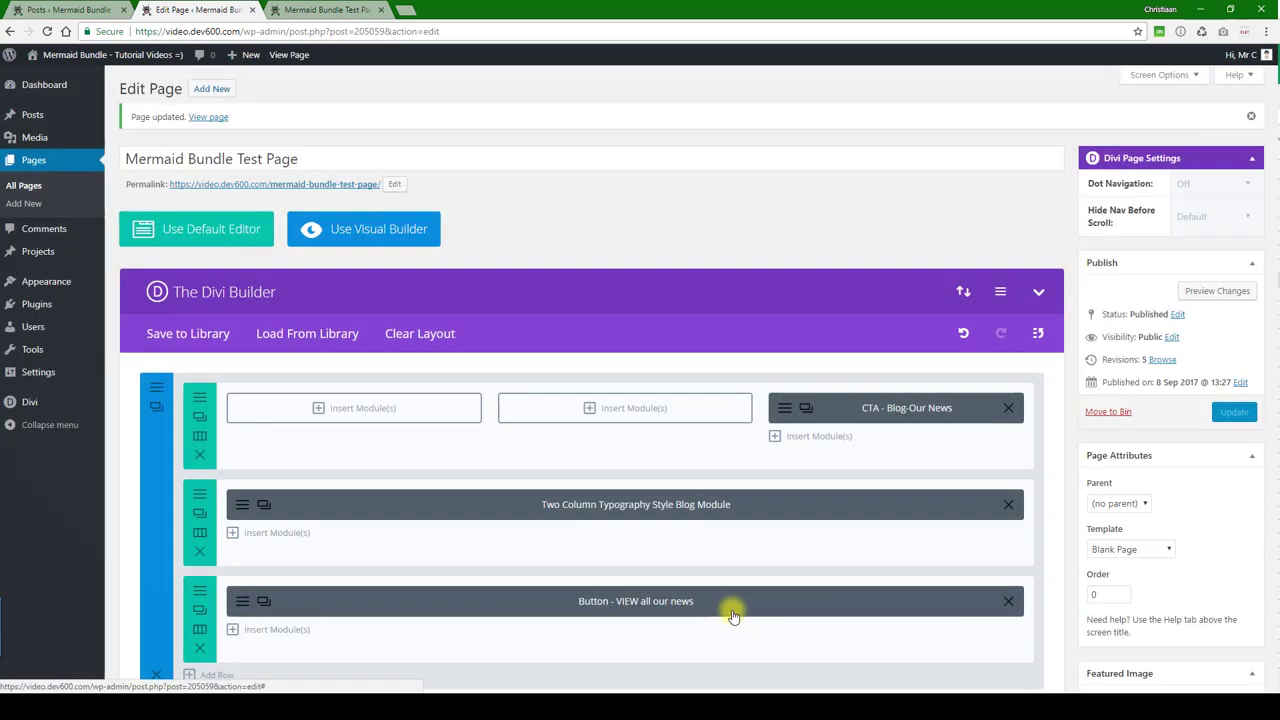
click(240, 508)
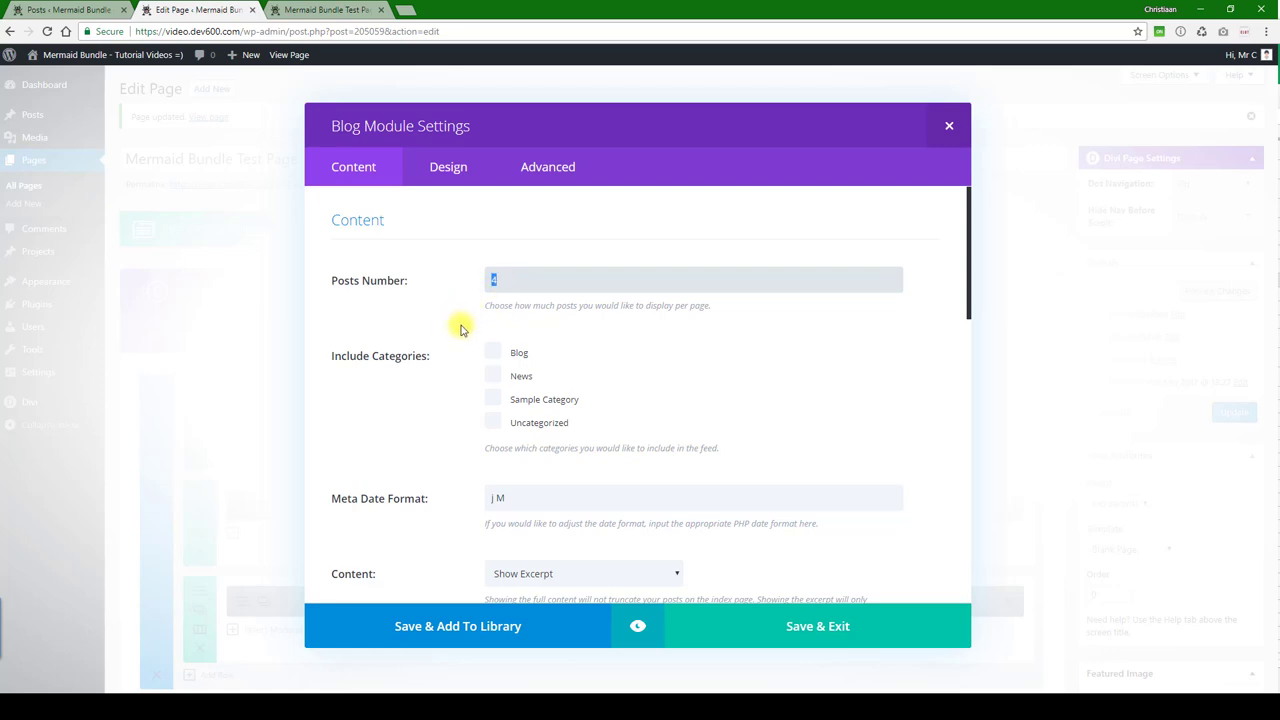
click(494, 353)
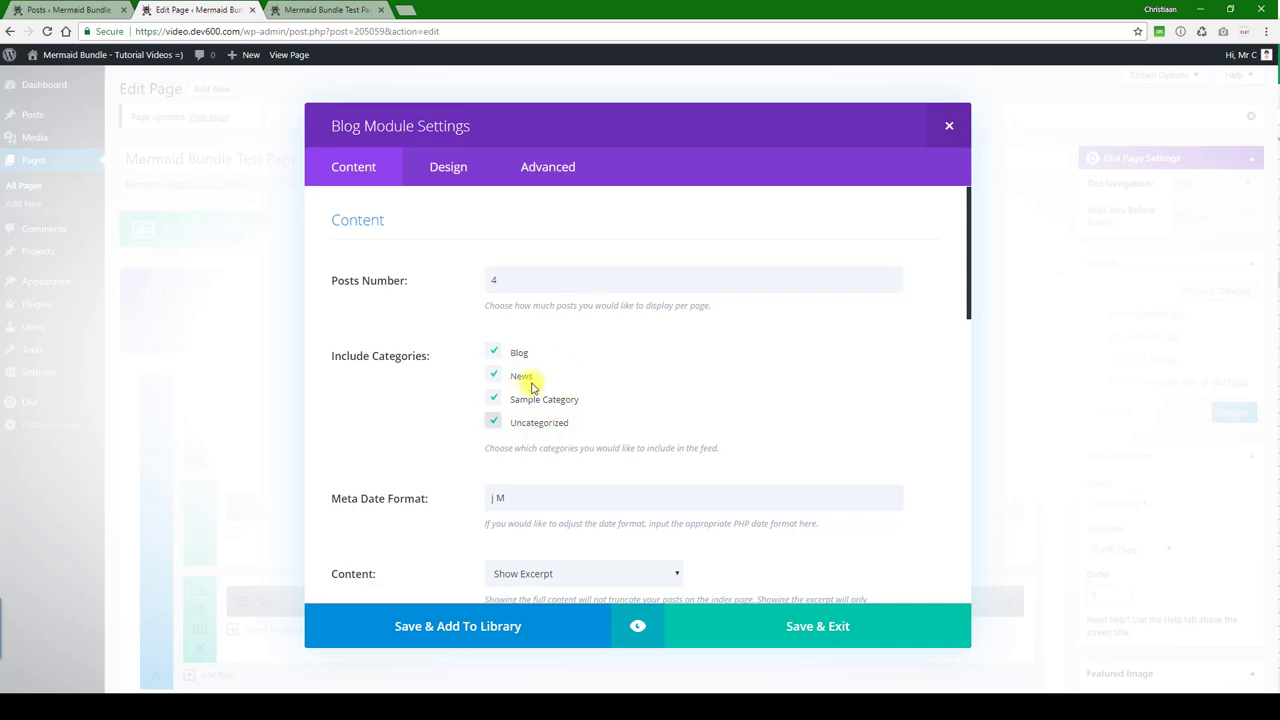
scroll(483, 334, down, 7)
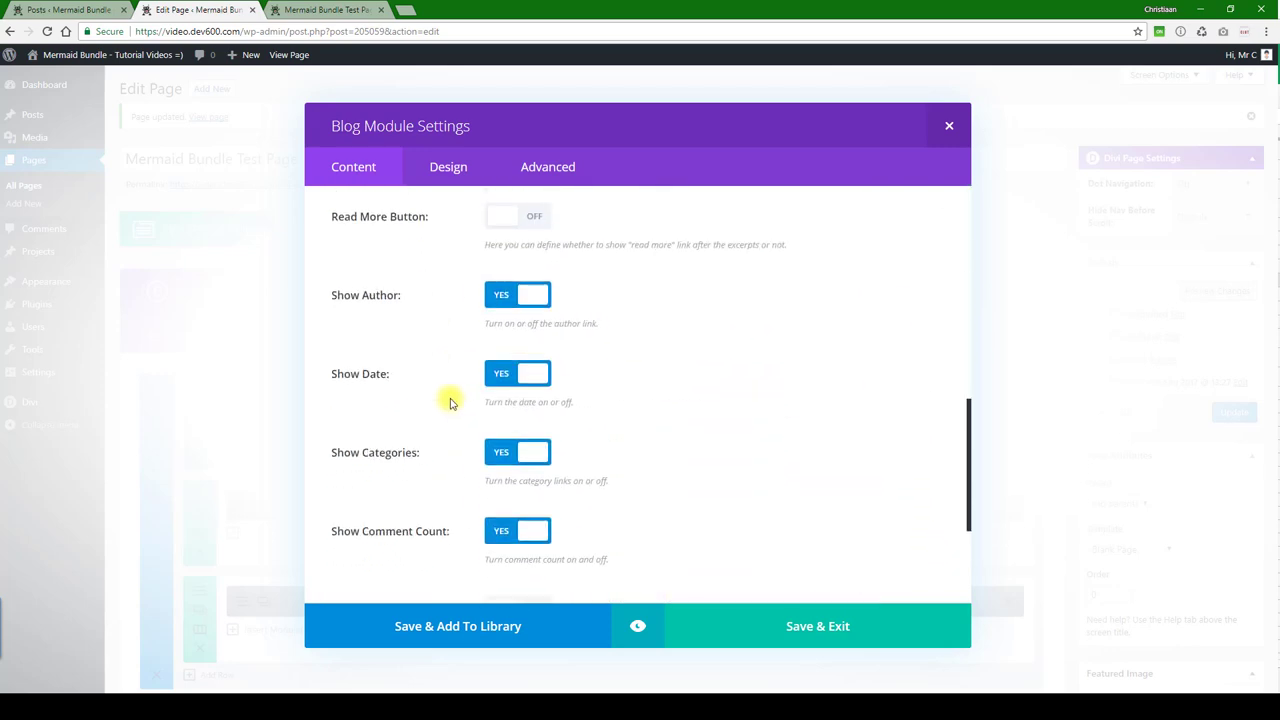
scroll(455, 300, up, 7)
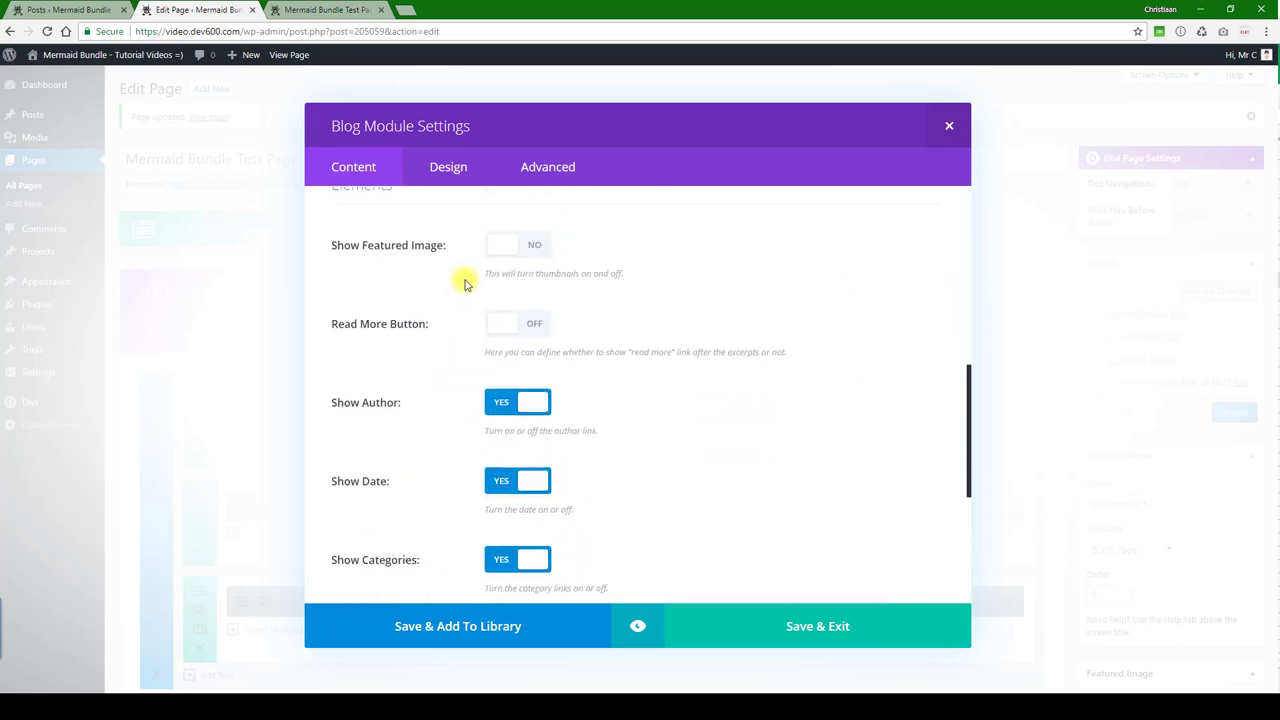
- Review the blog module's Design and Advanced CSS settings, then save and close it
click(463, 170)
scroll(452, 252, down, 10)
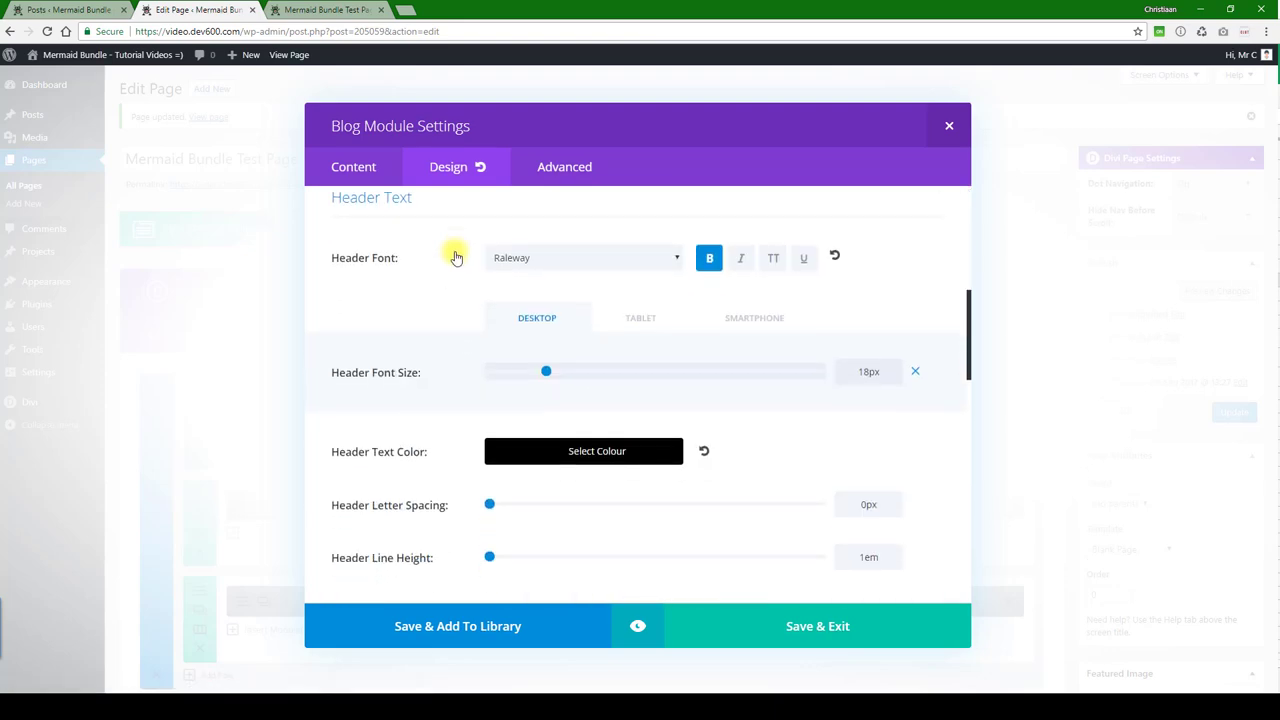
scroll(452, 253, down, 3)
scroll(508, 270, up, 3)
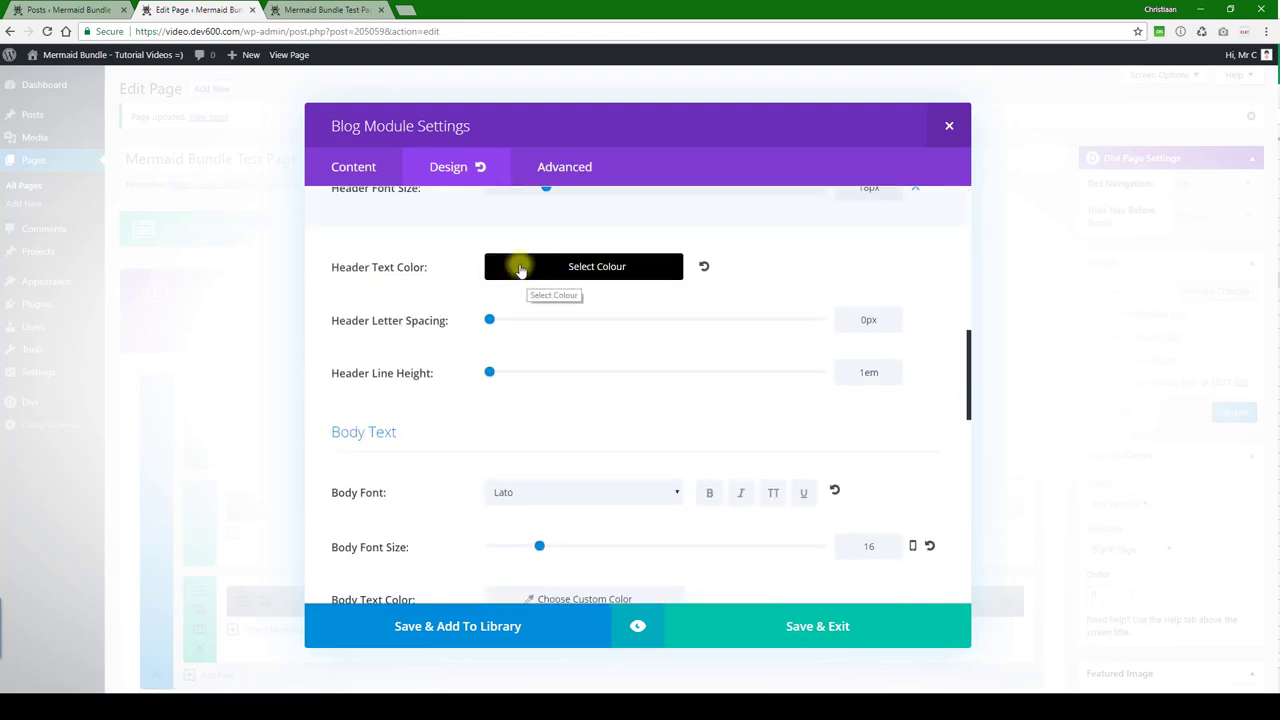
scroll(415, 291, down, 3)
scroll(414, 288, down, 10)
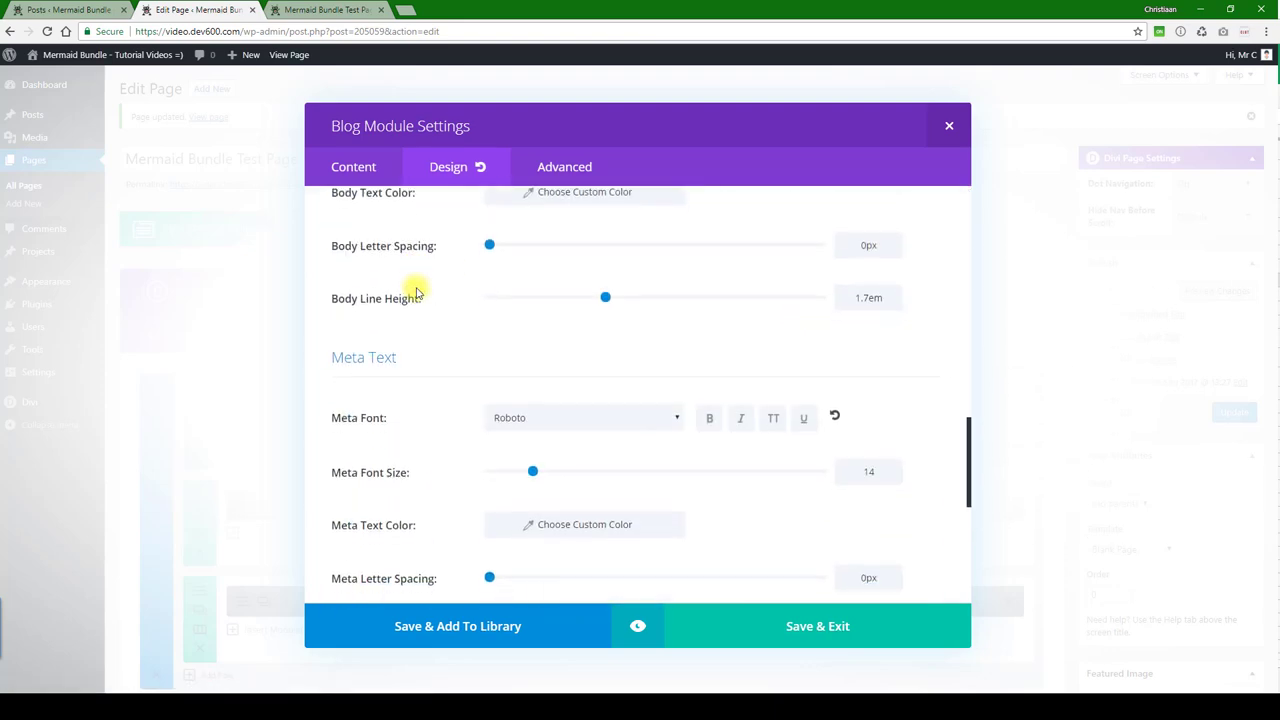
click(546, 175)
scroll(500, 257, down, 8)
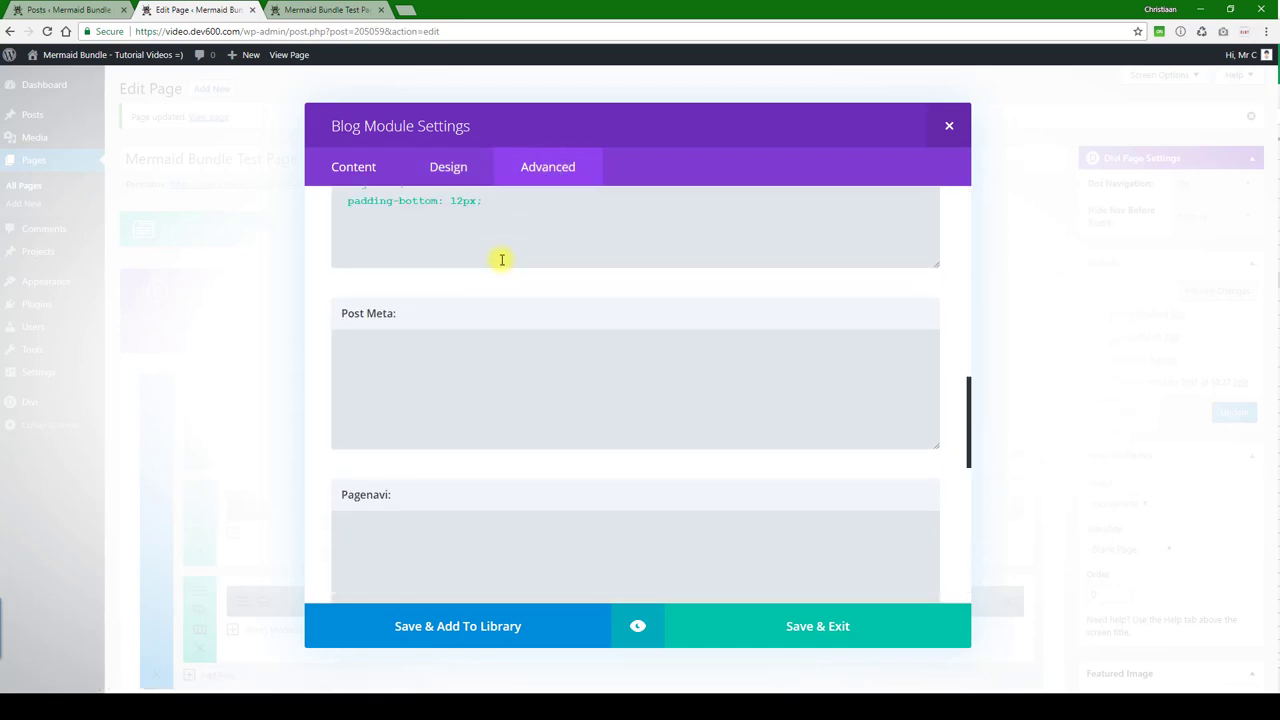
scroll(502, 260, up, 2)
scroll(501, 262, down, 5)
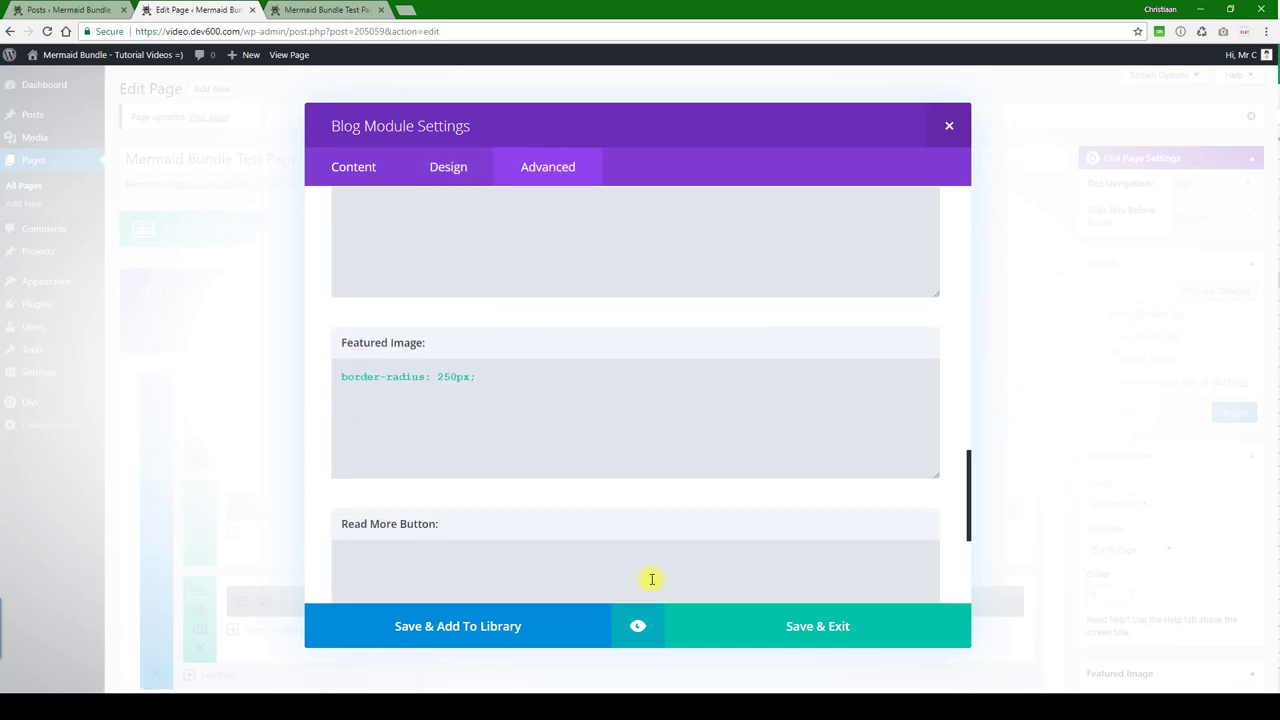
click(774, 647)
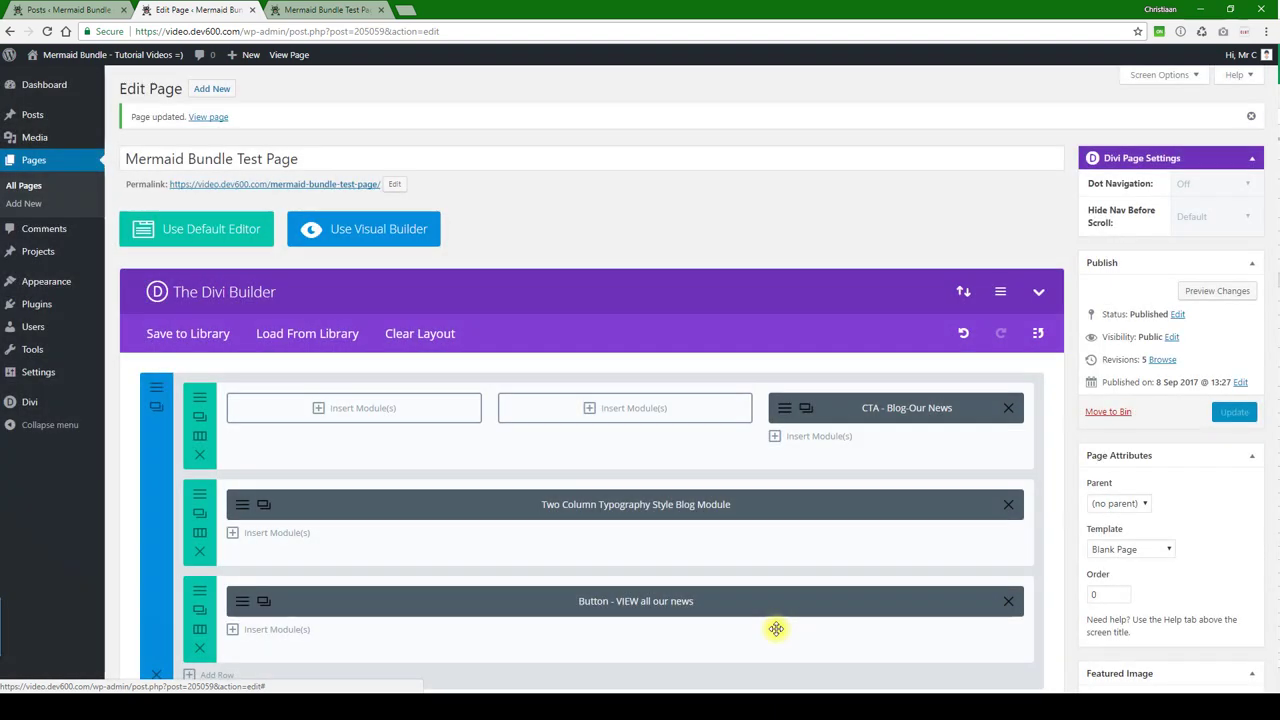
- Set the CTA module's BLOG header text colour to mint green #a1fb9c, preview and save
click(777, 407)
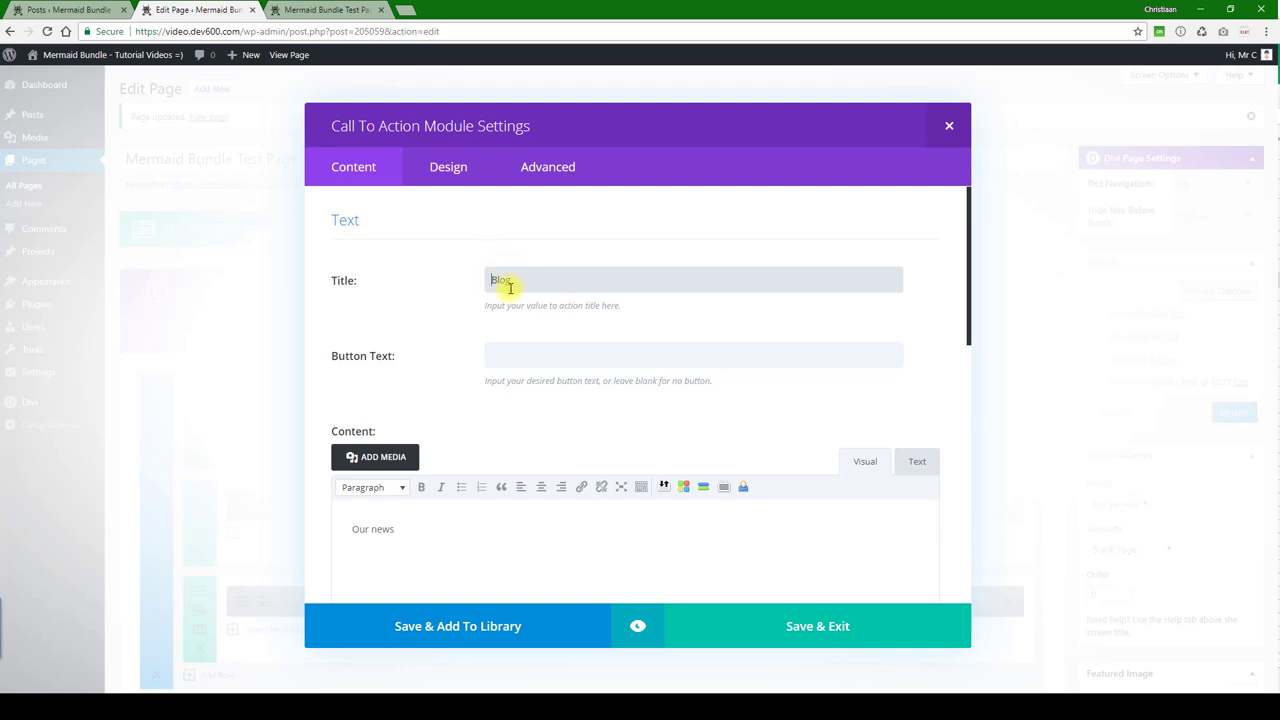
scroll(466, 282, down, 7)
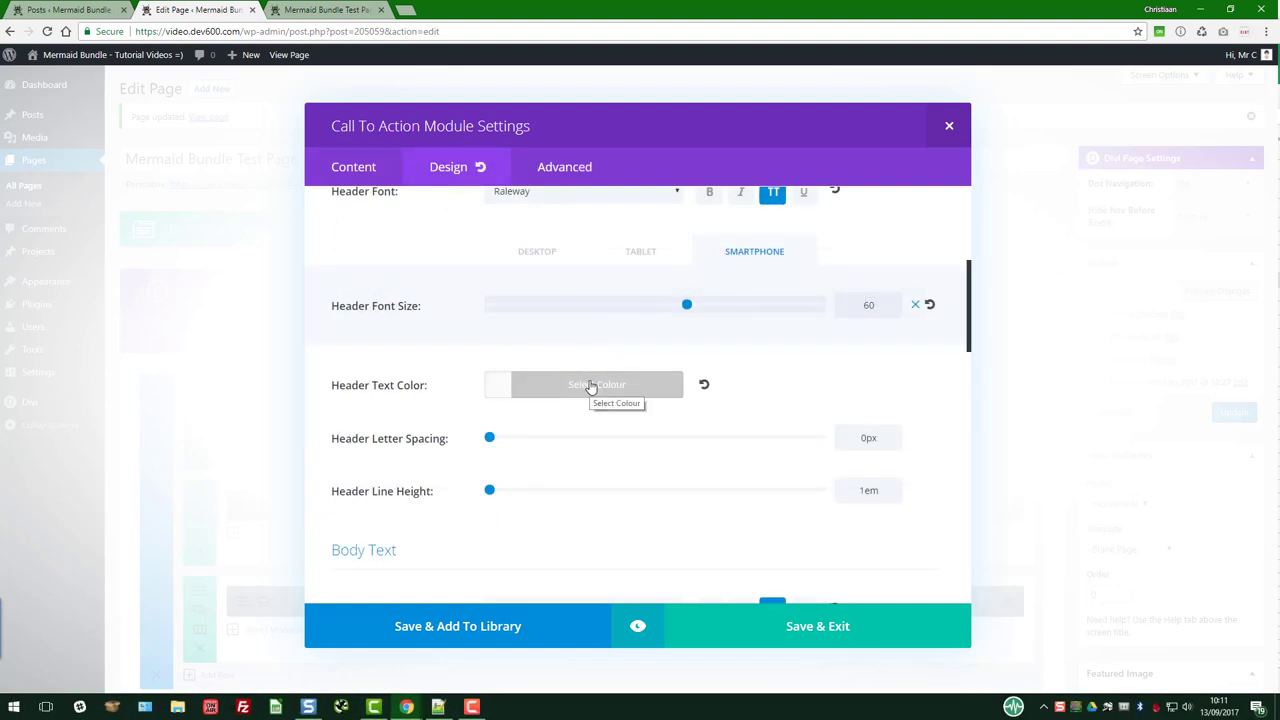
click(591, 387)
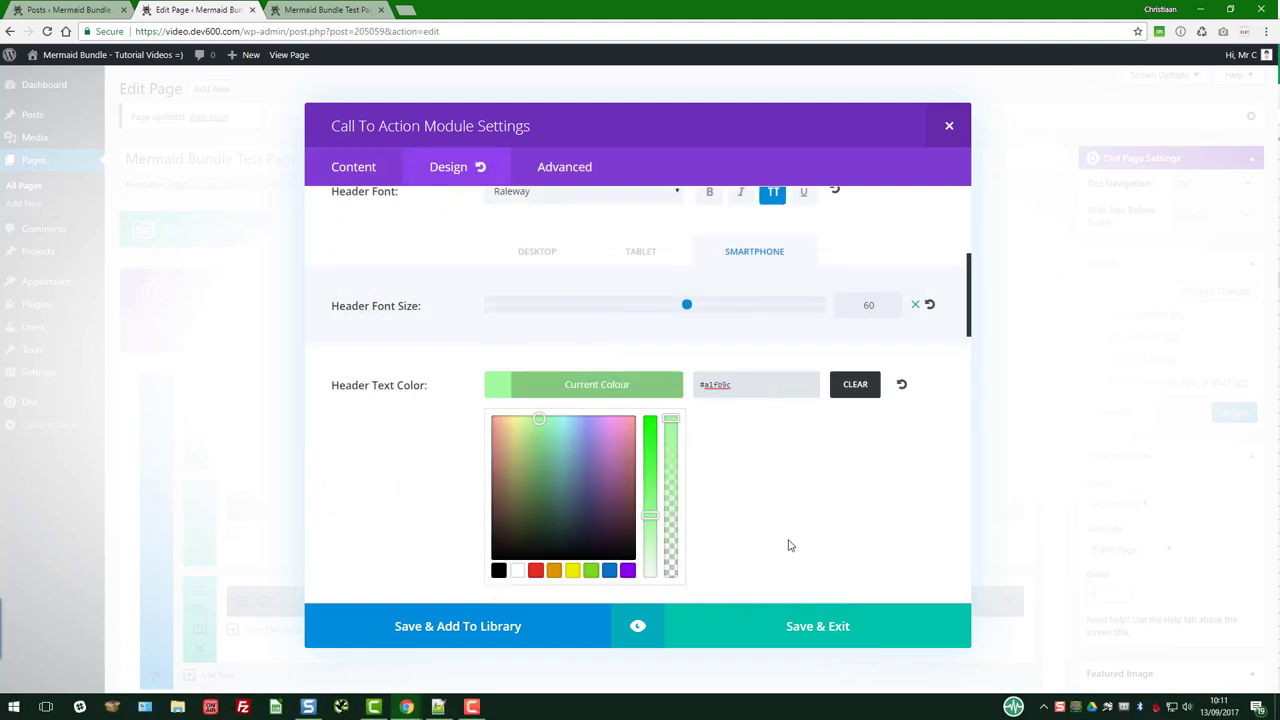
click(644, 626)
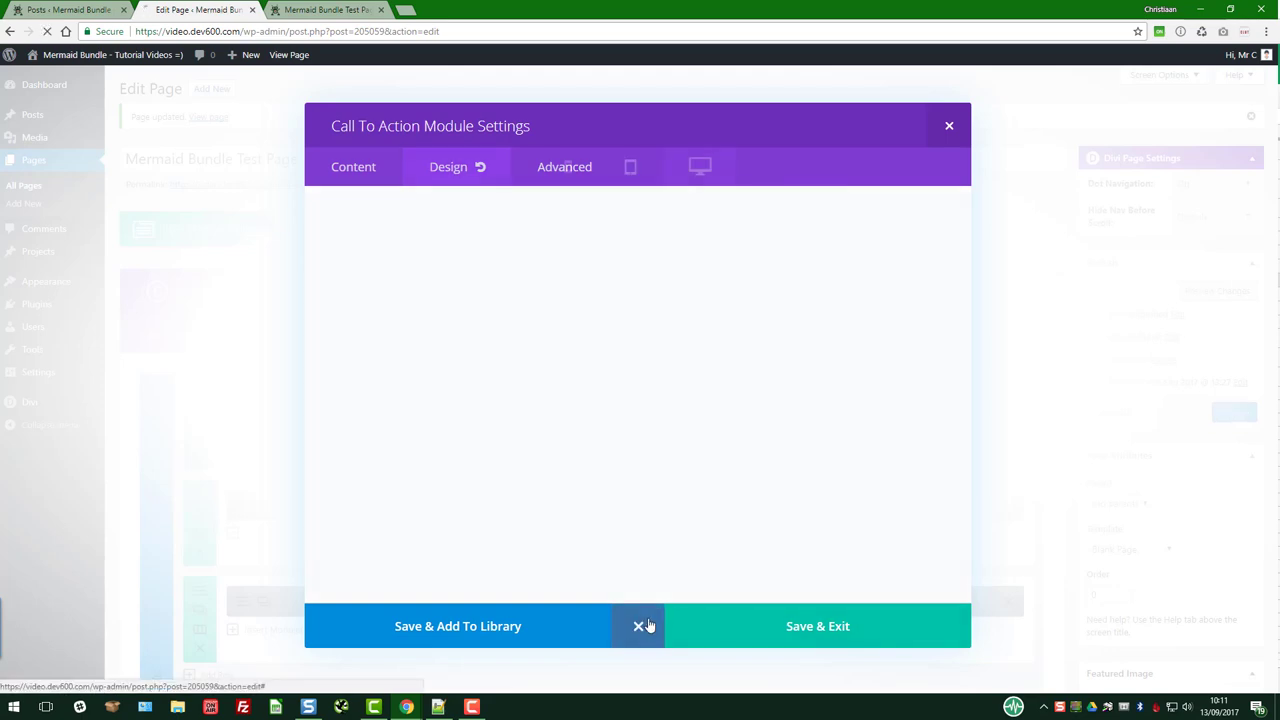
scroll(646, 440, down, 2)
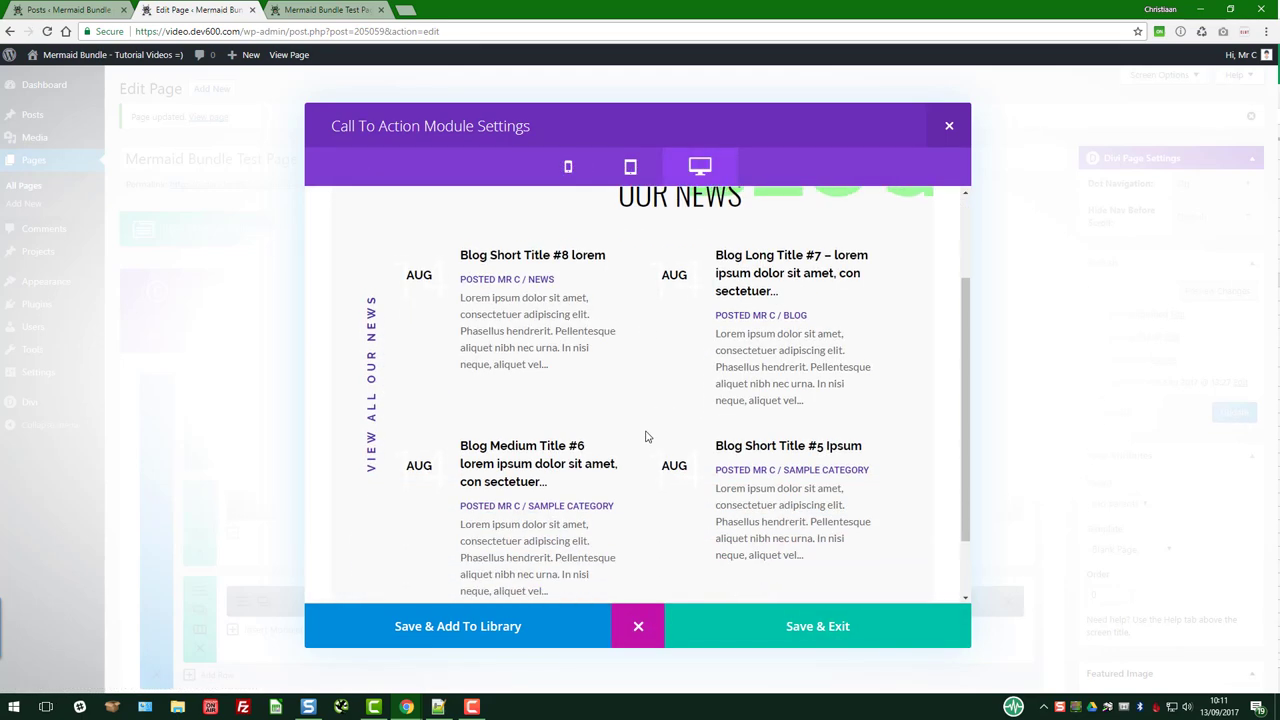
scroll(646, 437, down, 1)
scroll(646, 435, up, 2)
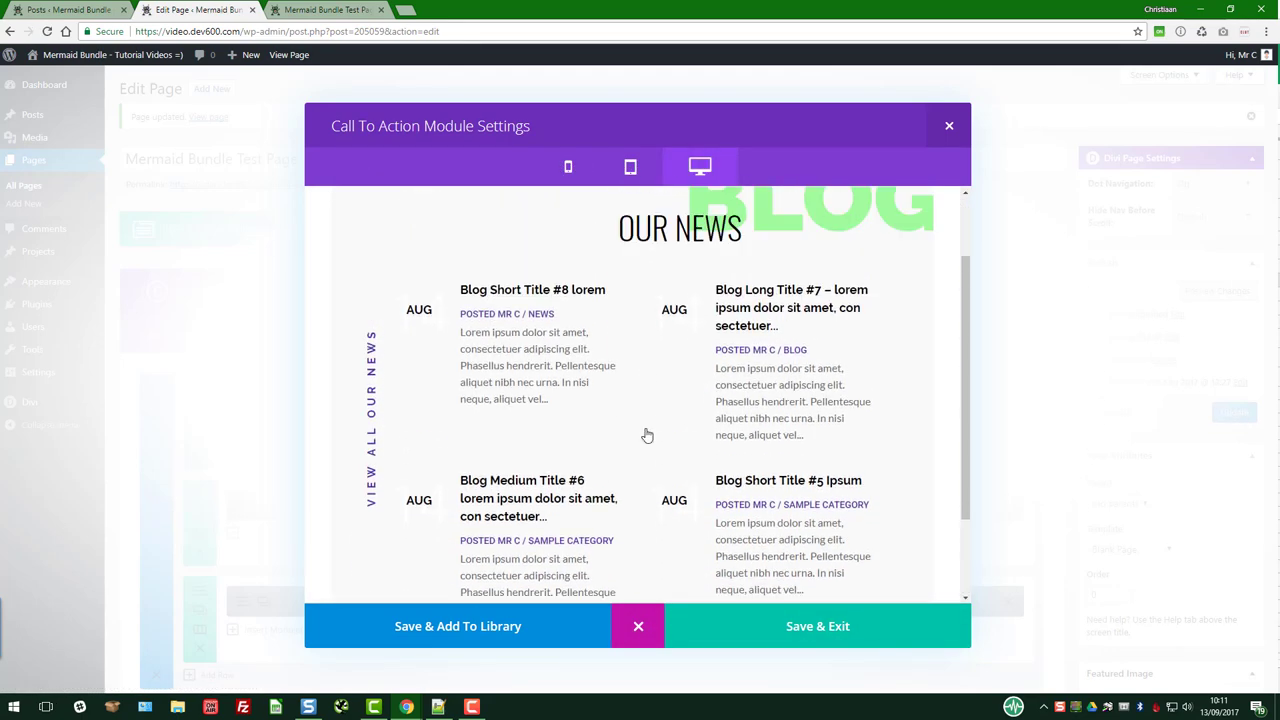
click(768, 626)
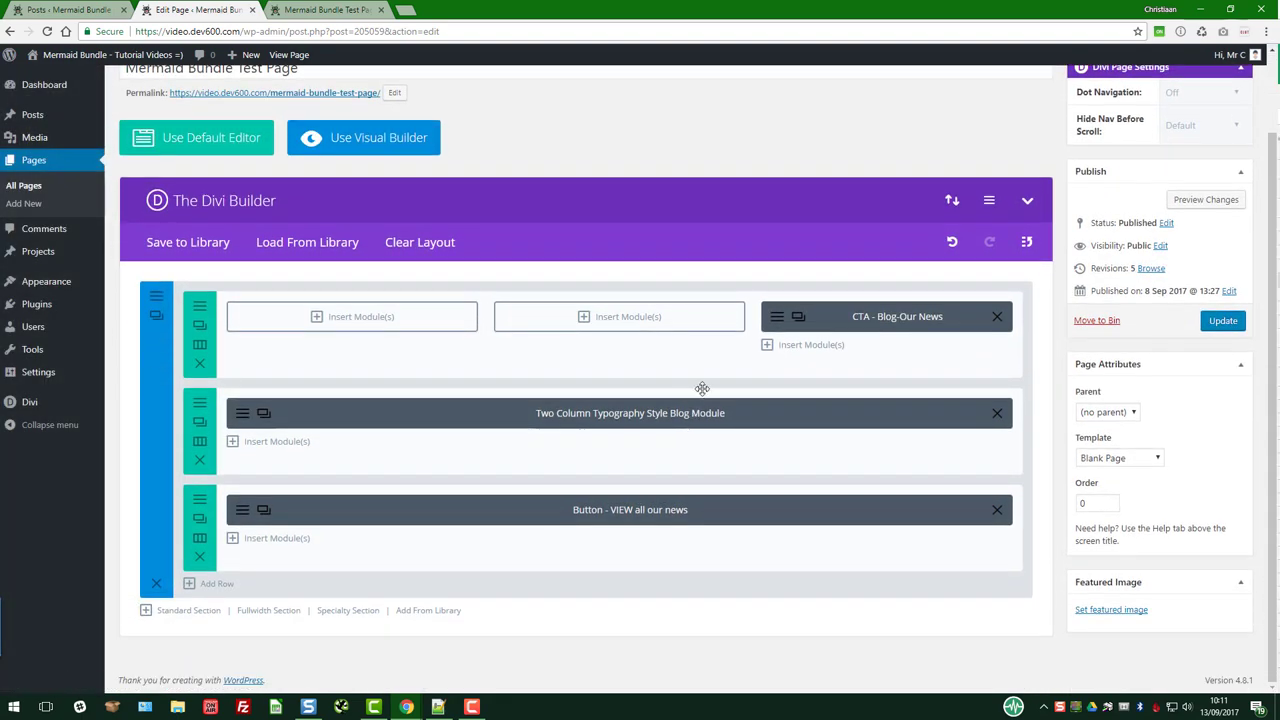
- Check the button module's Button Text Color against the Dark Green hex 0a9003 from the saved list
click(341, 510)
click(448, 166)
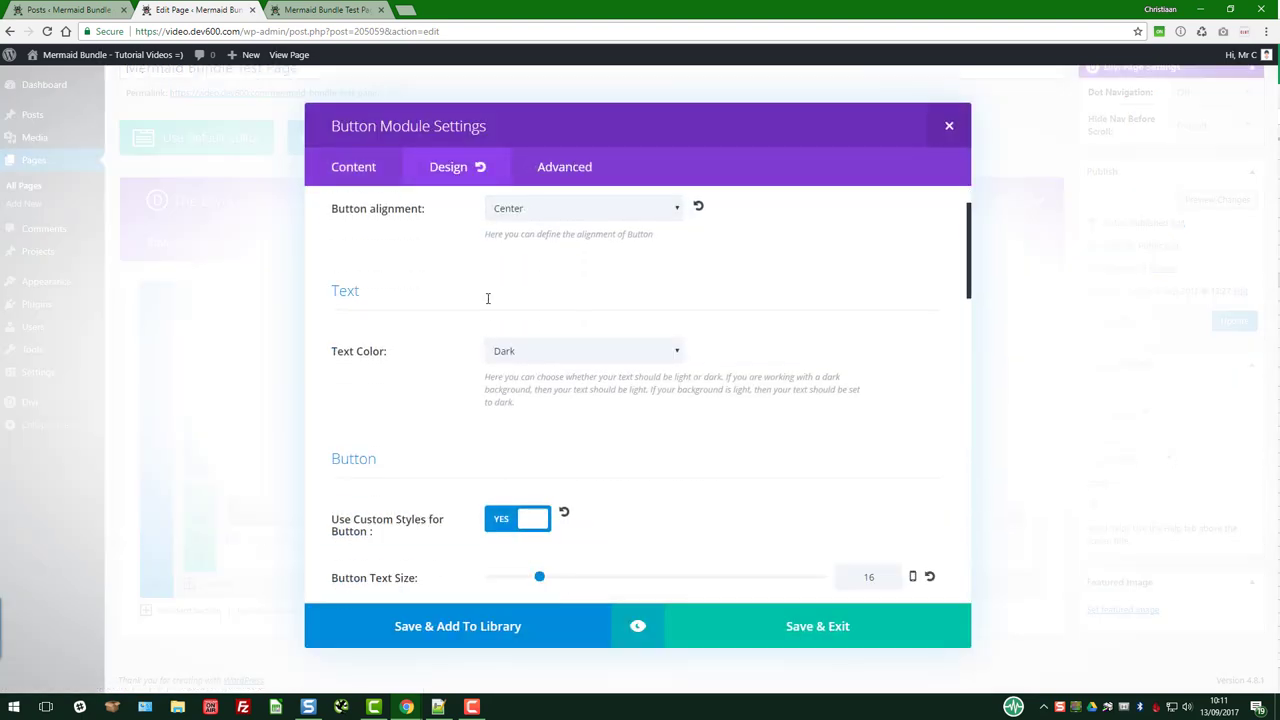
scroll(489, 300, down, 3)
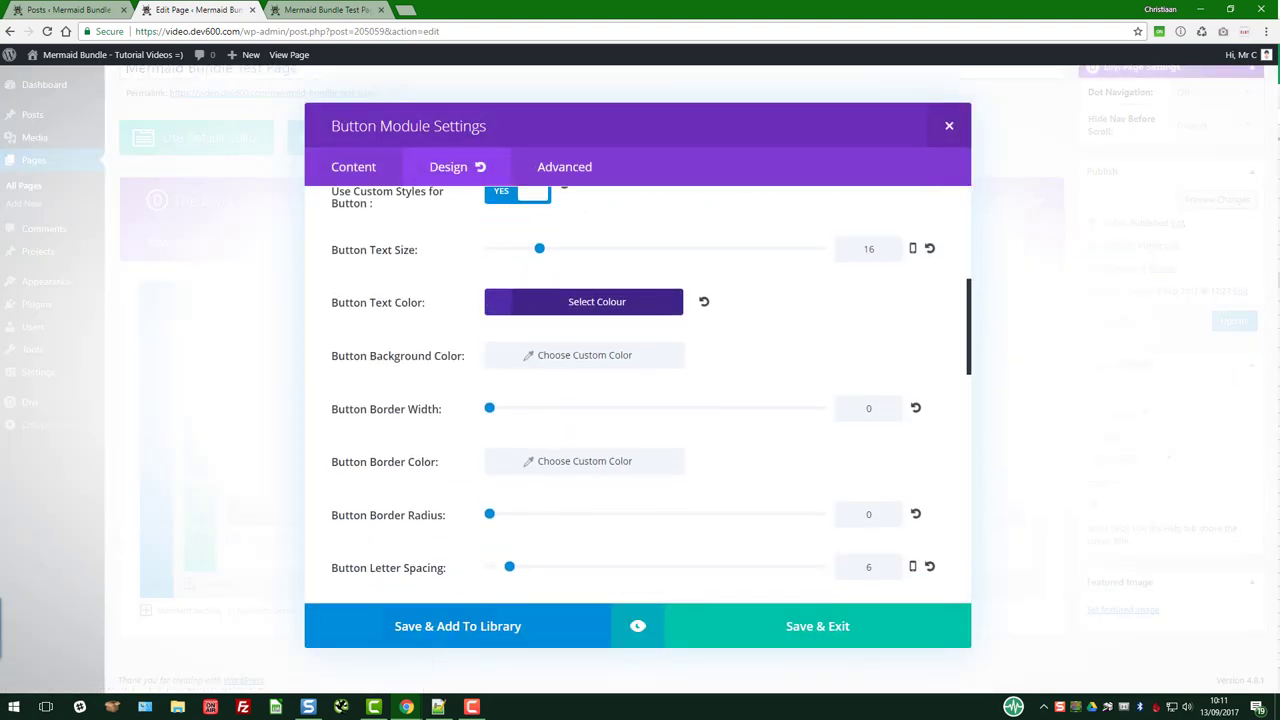
click(438, 707)
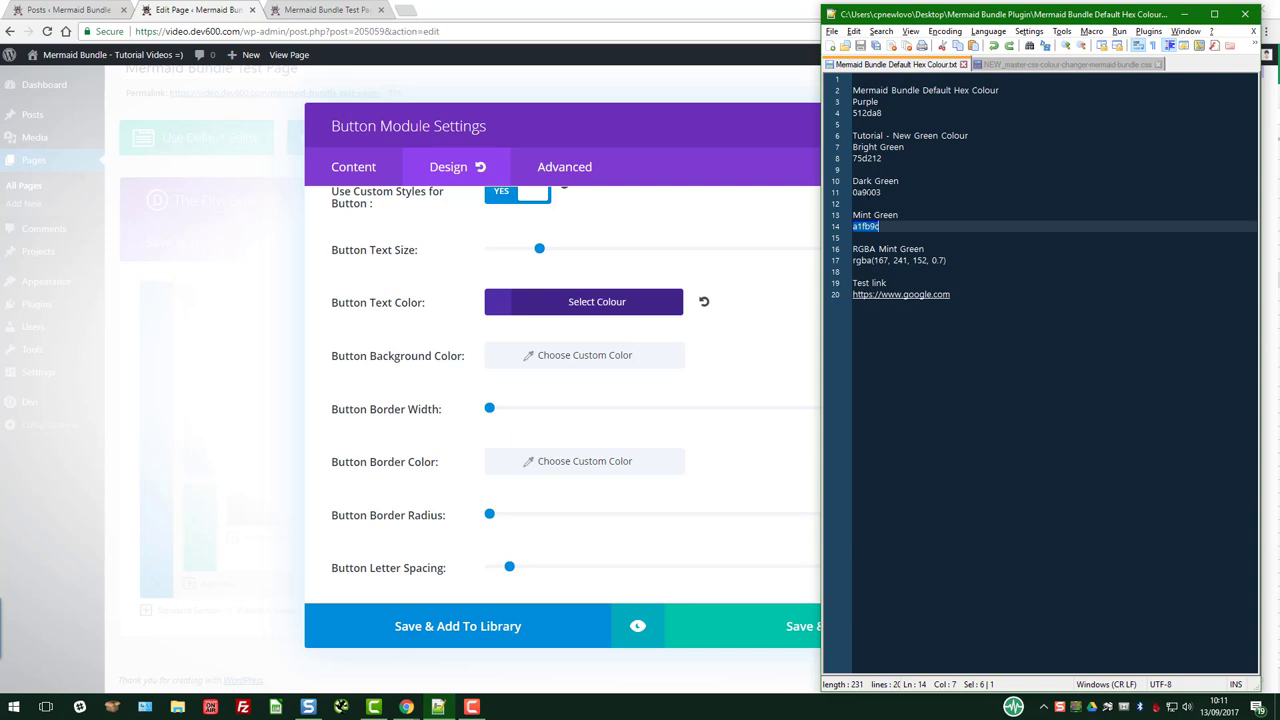
double_click(862, 192)
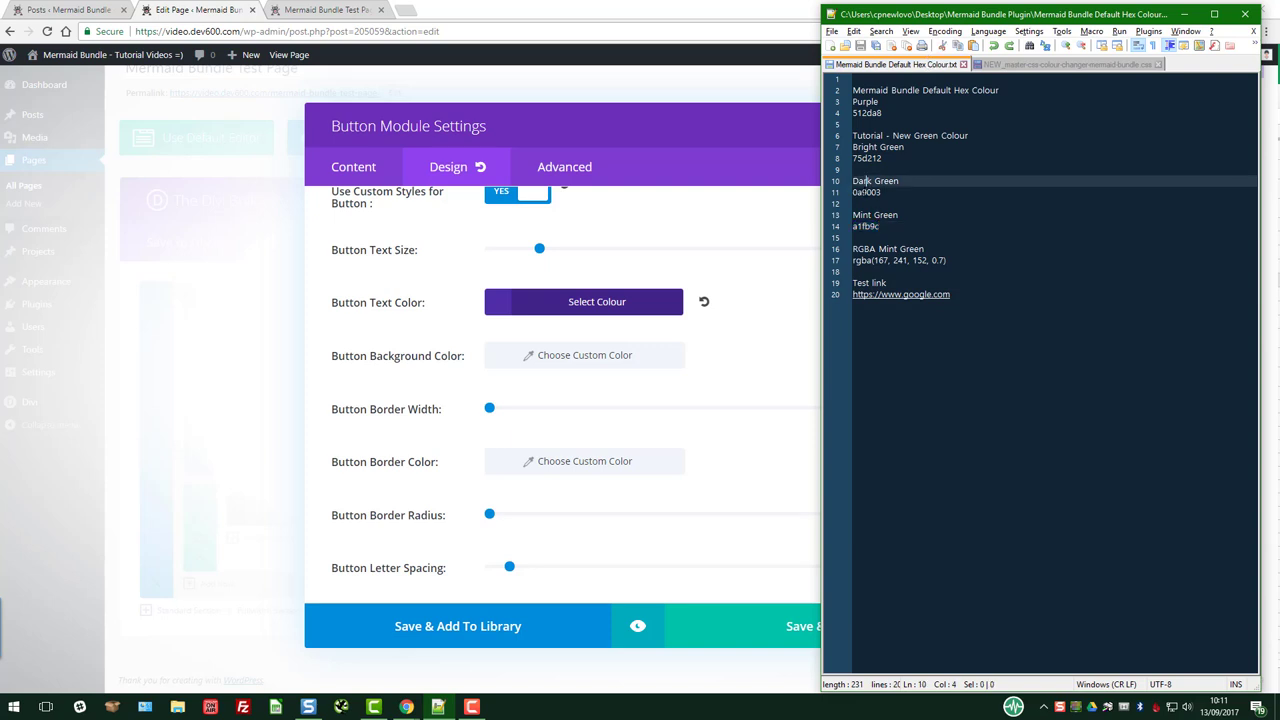
click(549, 303)
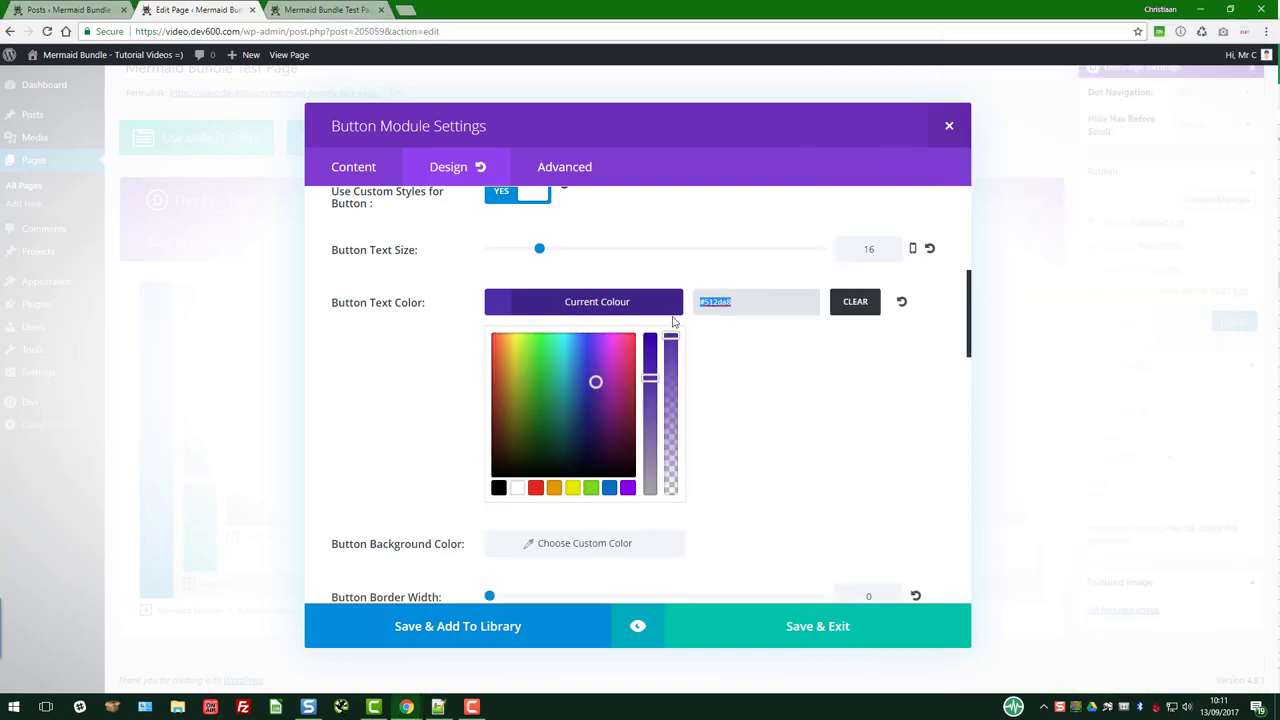
click(711, 576)
scroll(737, 449, down, 3)
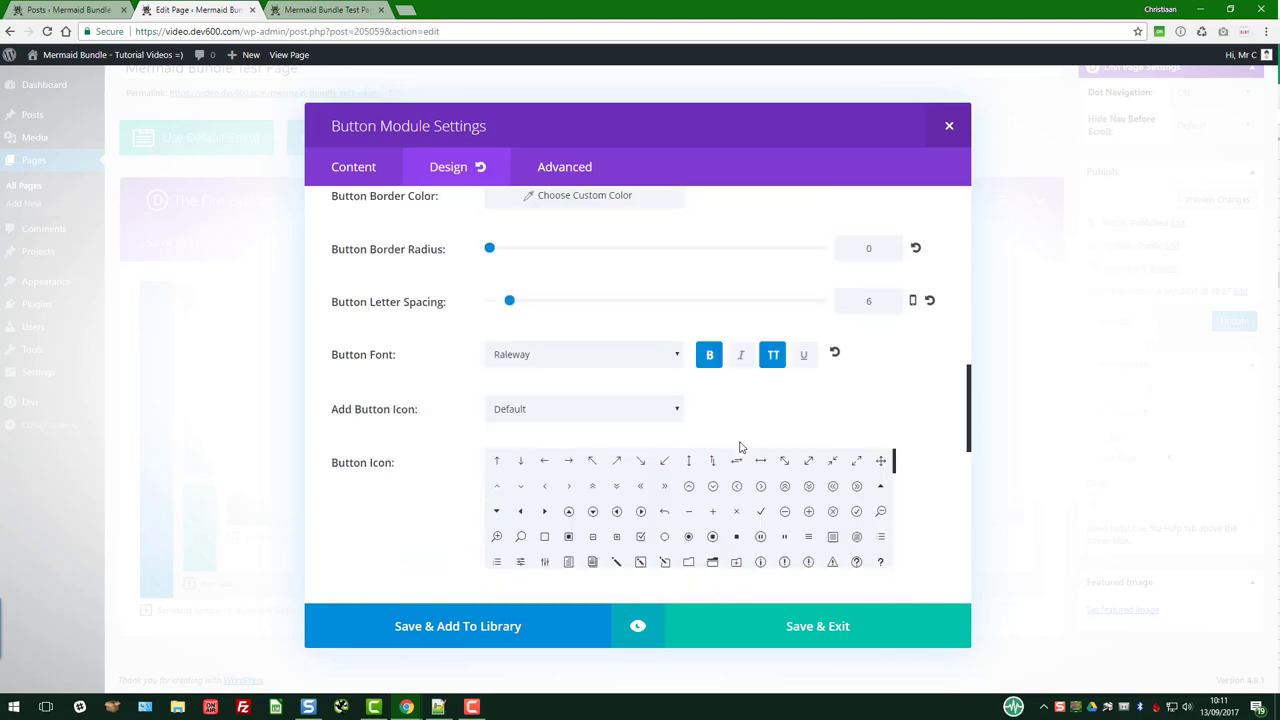
scroll(408, 385, down, 5)
scroll(412, 377, down, 2)
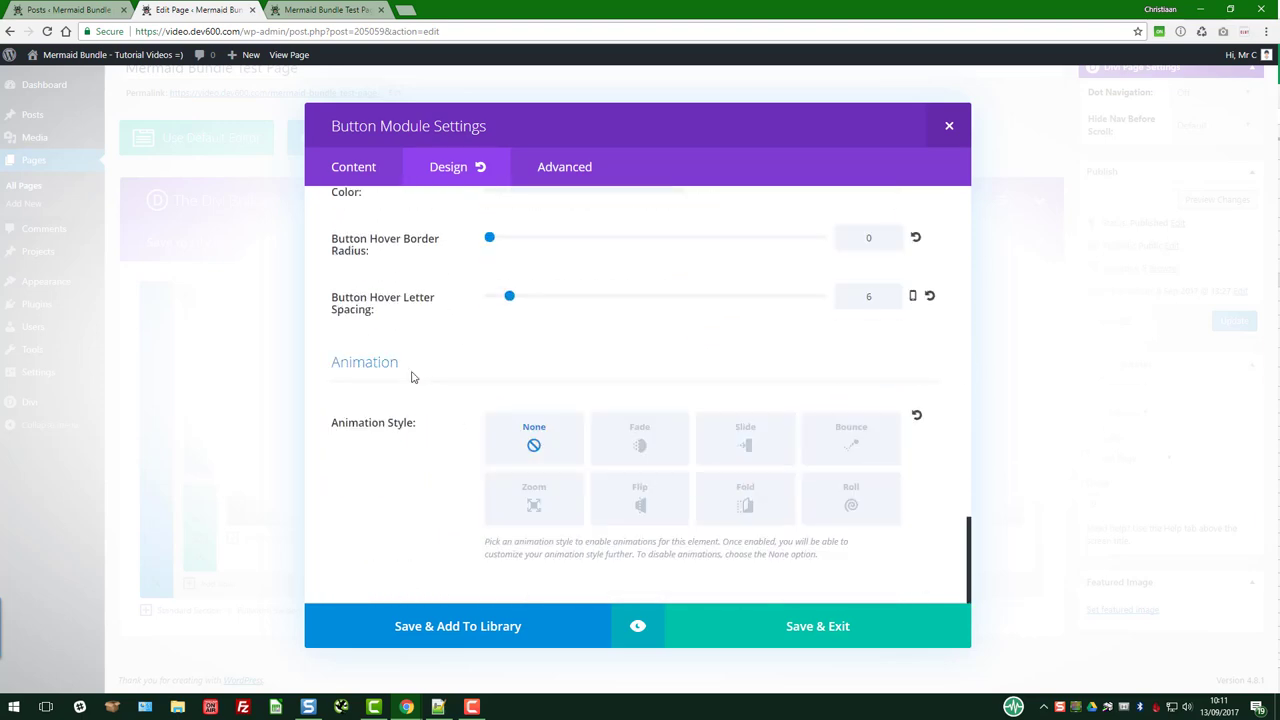
click(549, 170)
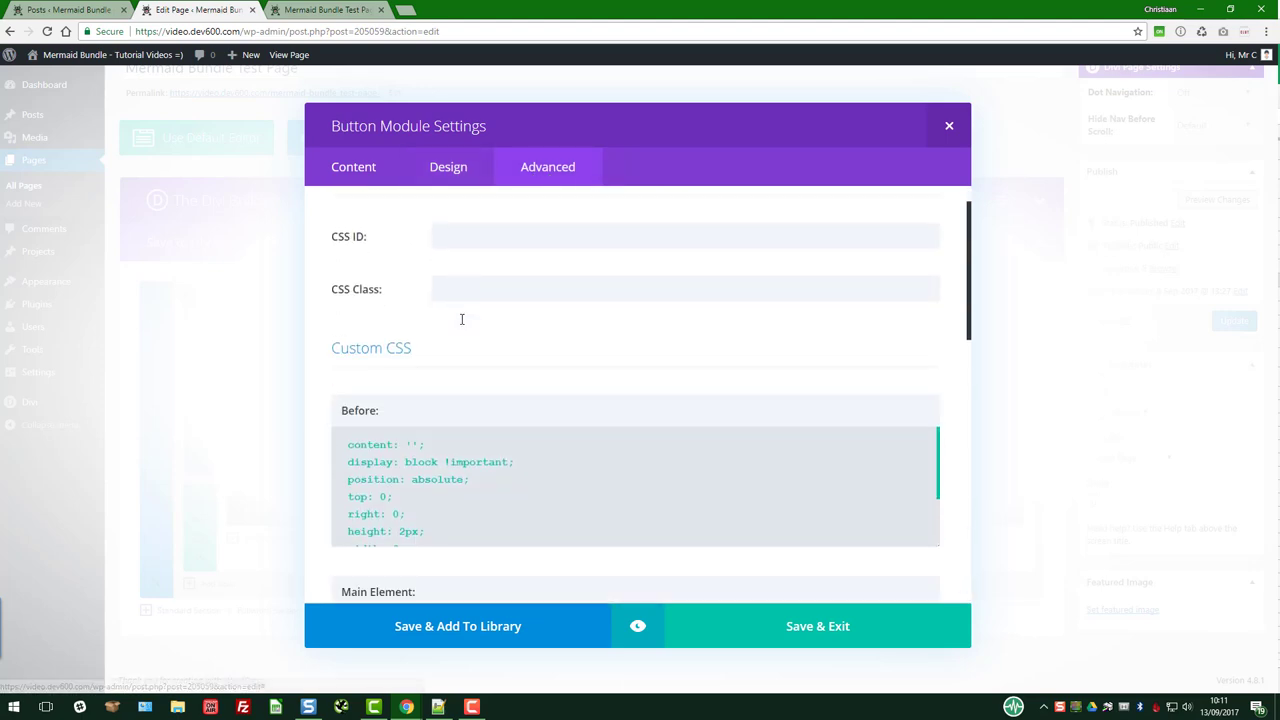
scroll(470, 340, down, 1)
scroll(510, 373, down, 3)
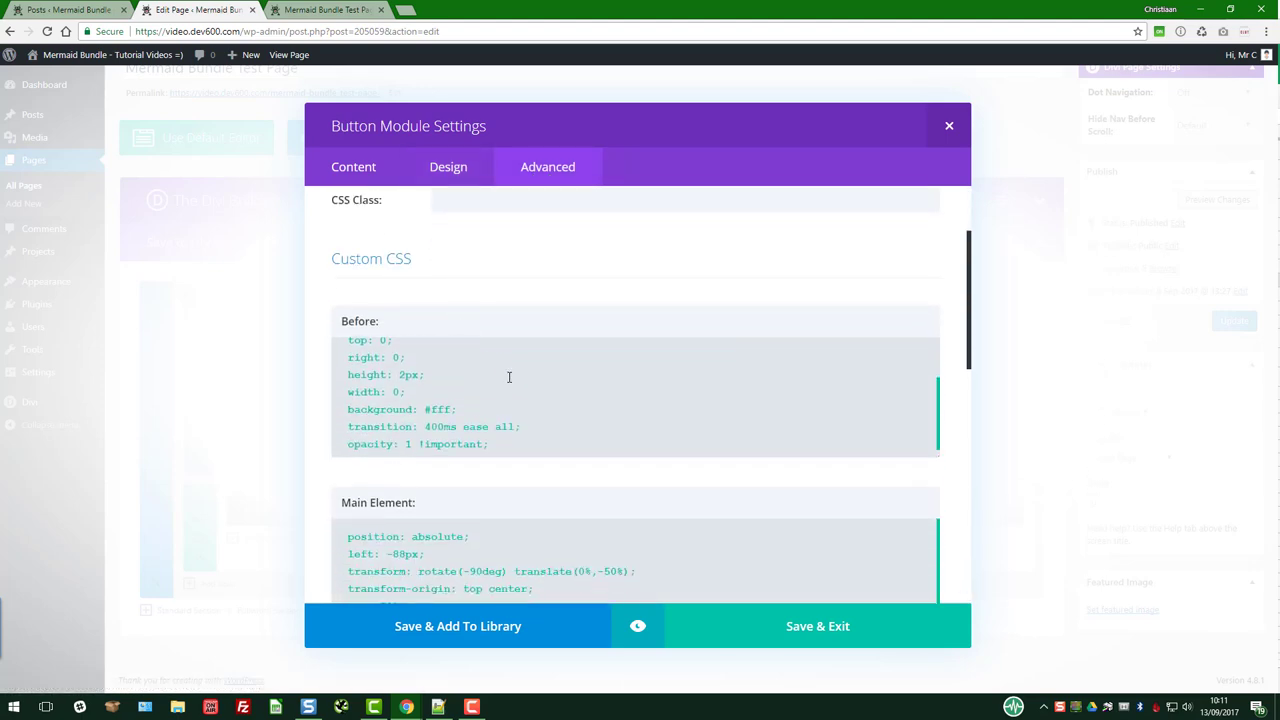
scroll(507, 460, down, 1)
scroll(509, 486, down, 2)
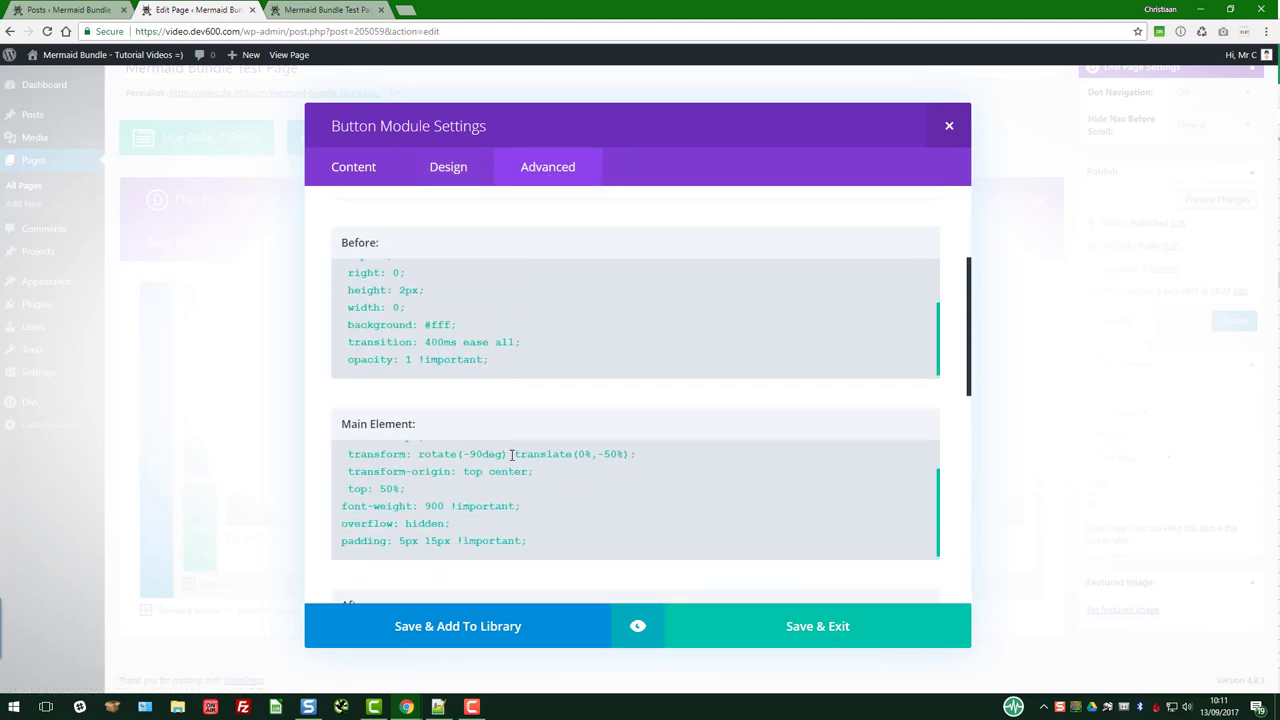
scroll(512, 445, down, 2)
scroll(519, 430, down, 1)
scroll(517, 414, down, 4)
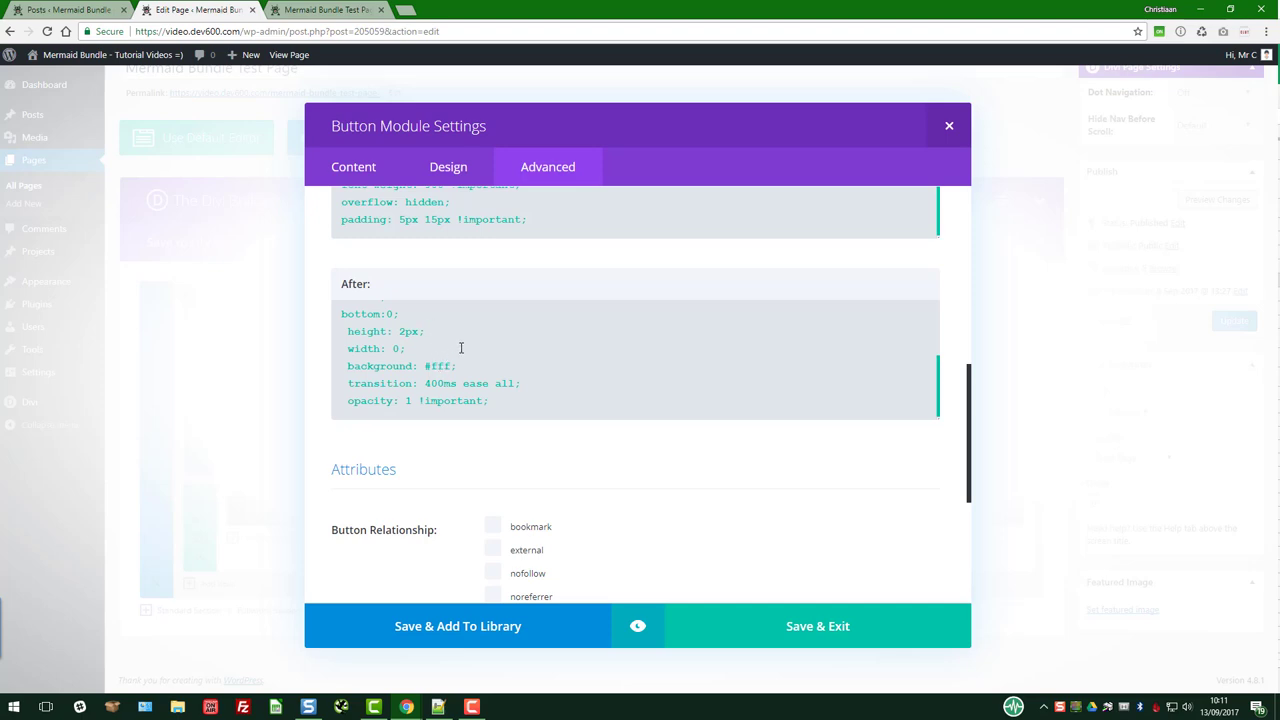
scroll(461, 347, down, 2)
scroll(422, 310, up, 2)
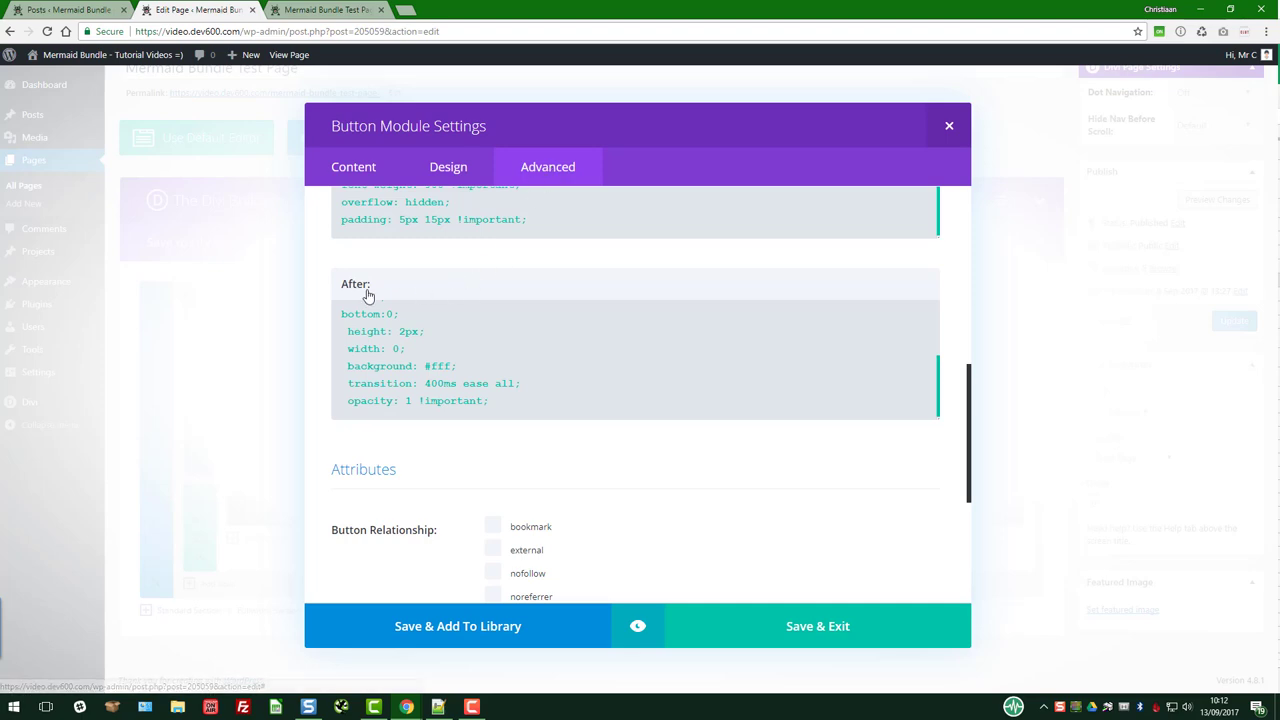
drag(433, 369, 453, 368)
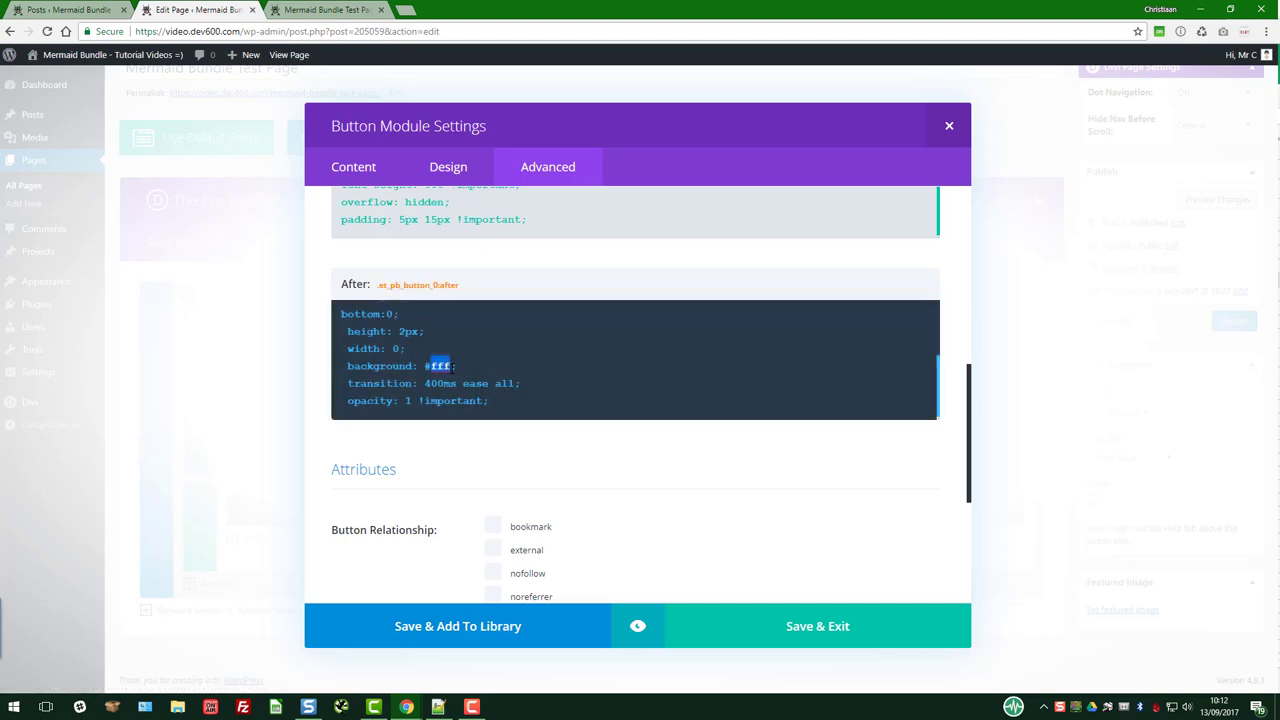
click(481, 468)
scroll(641, 491, down, 1)
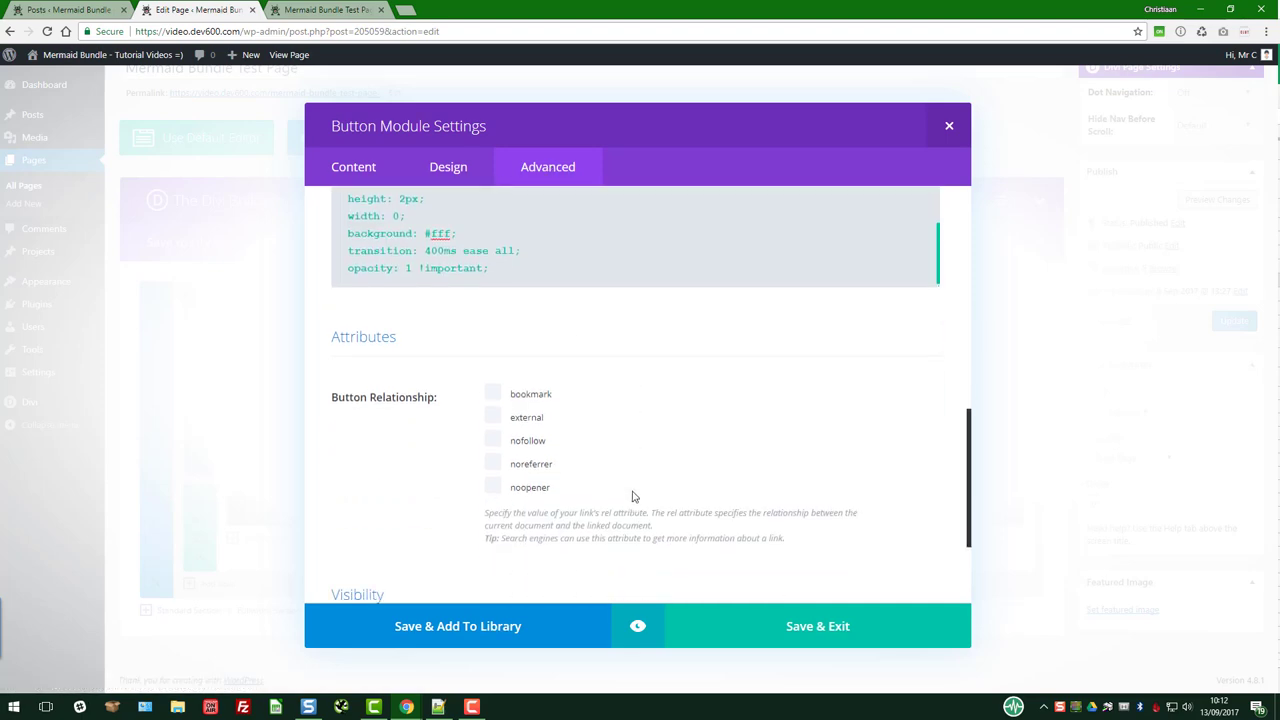
- Save the button settings, update the page and reload the live test page to check the green styling
click(806, 634)
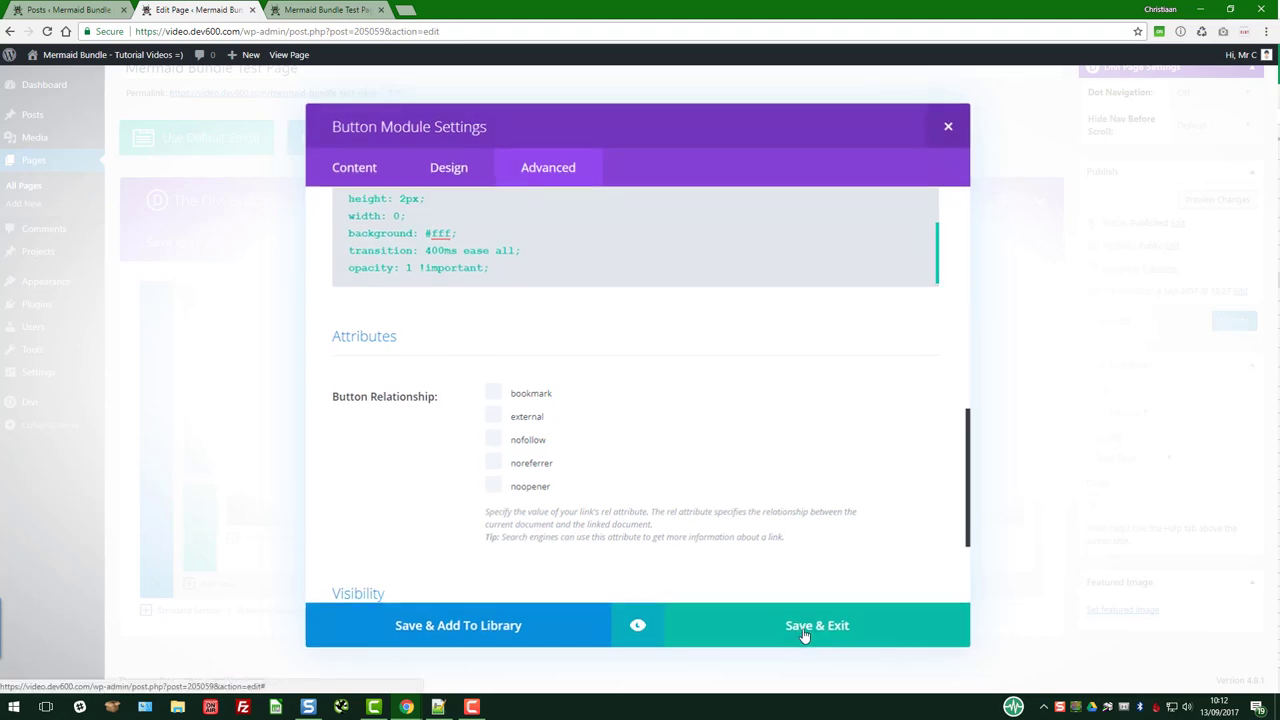
click(1222, 322)
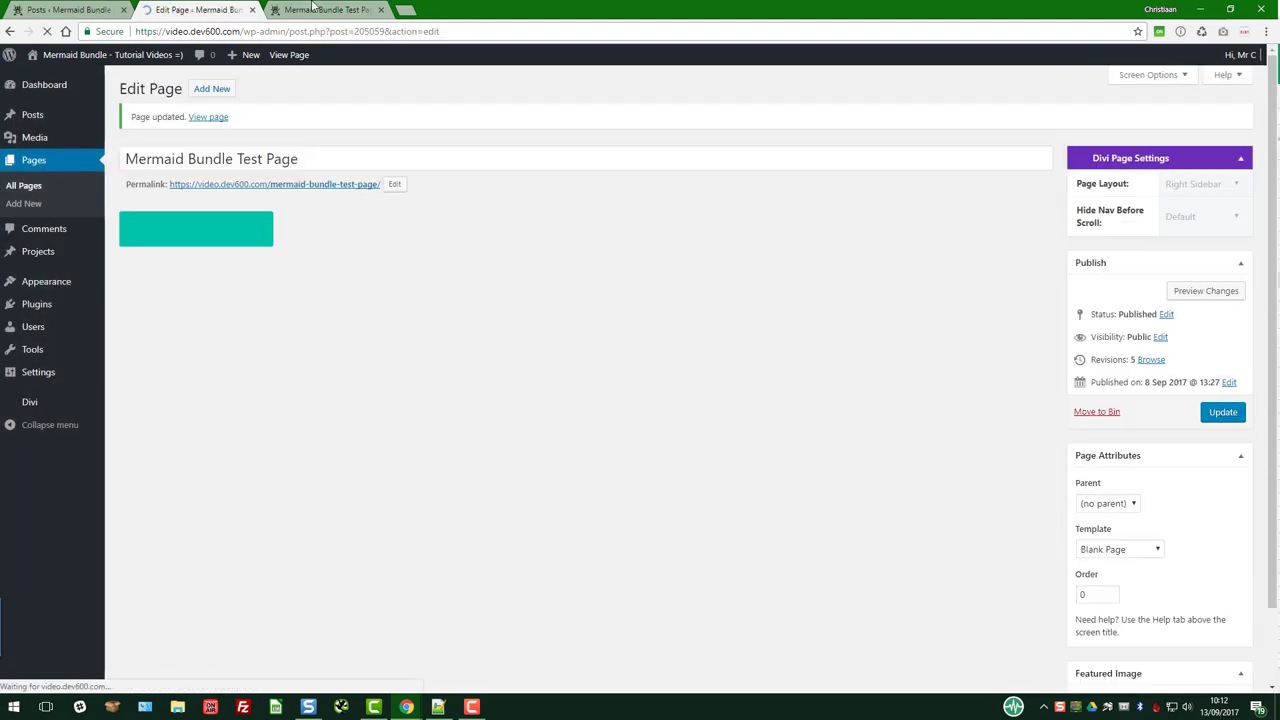
click(325, 9)
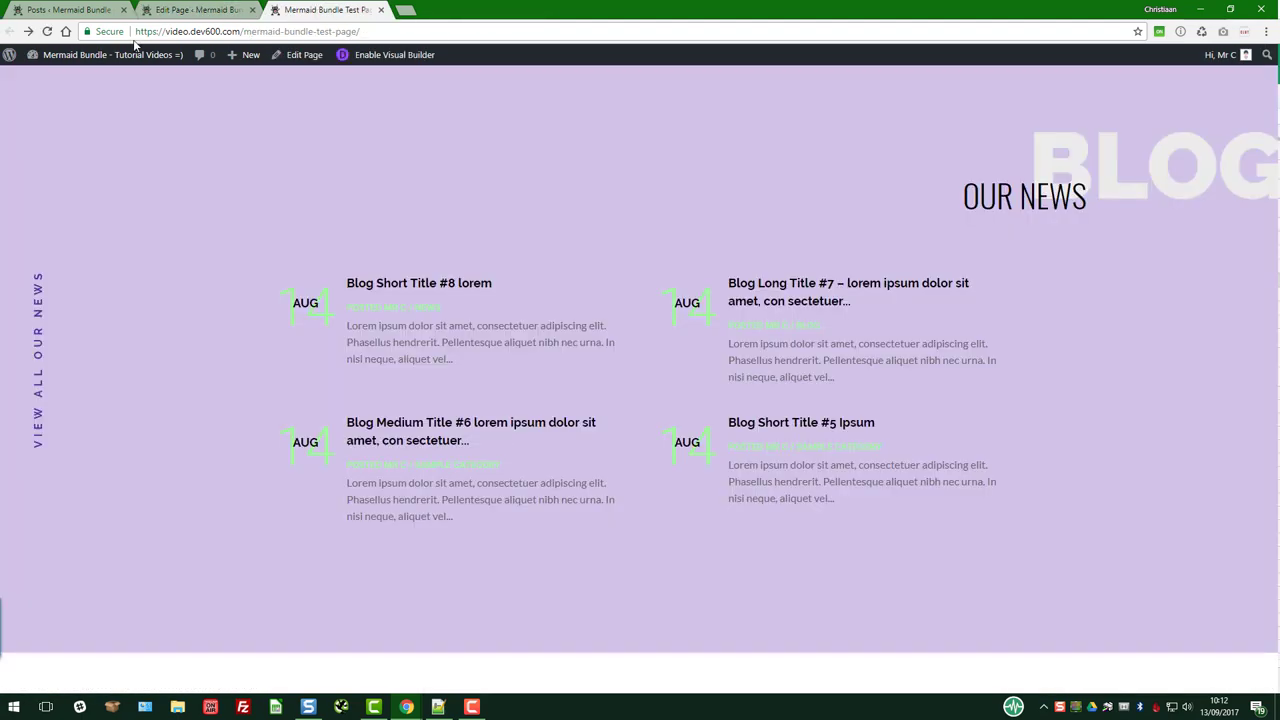
click(46, 32)
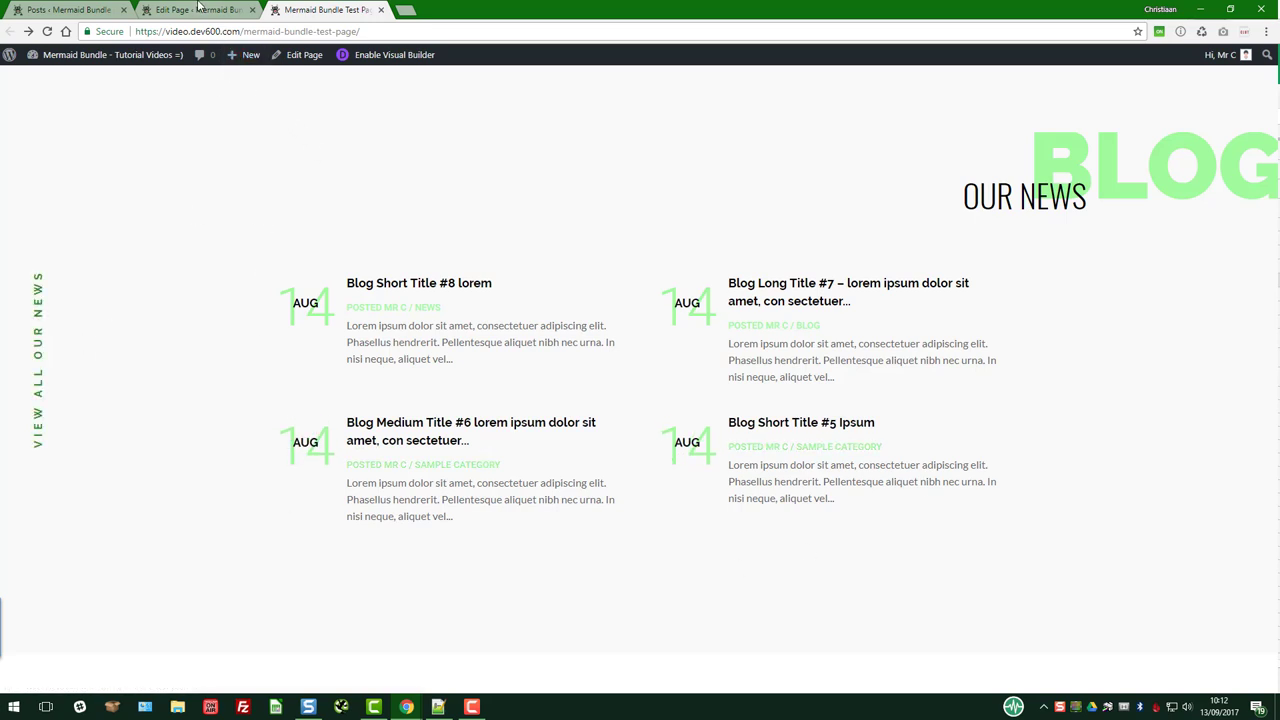
click(198, 9)
- Replace #fff with #0a9003 in the button's After custom CSS and save the settings
scroll(619, 408, down, 1)
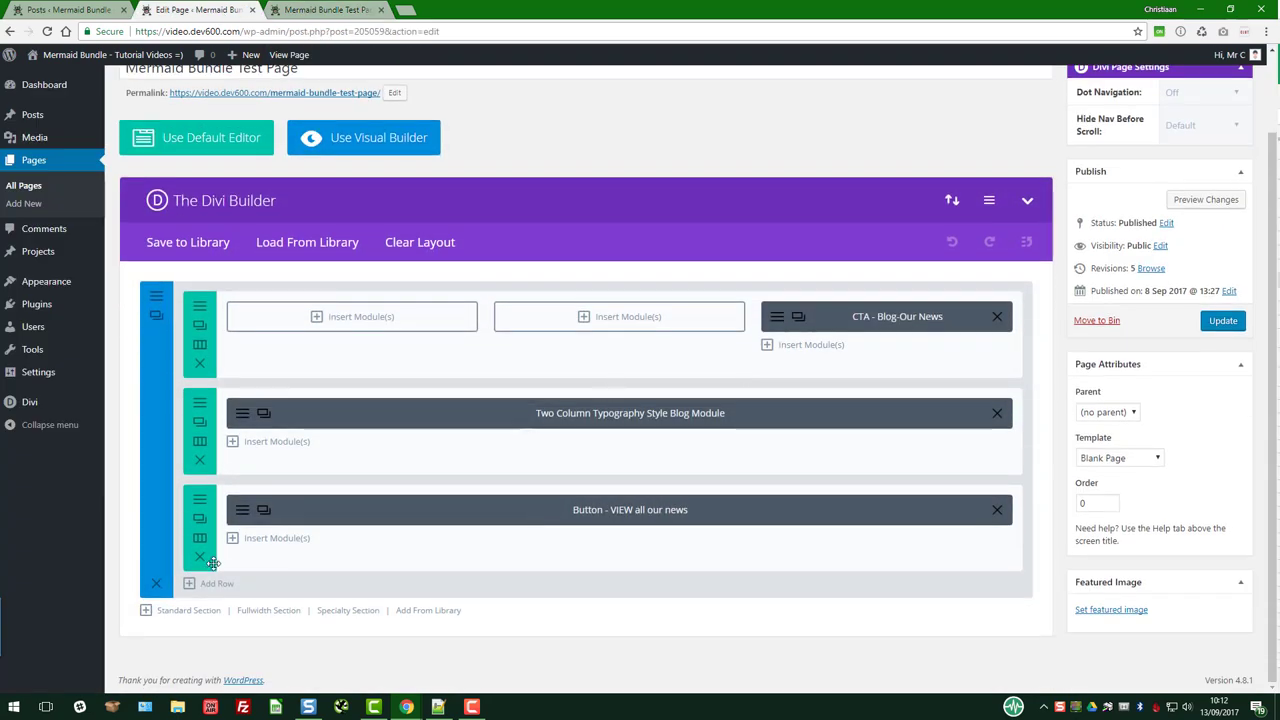
click(242, 510)
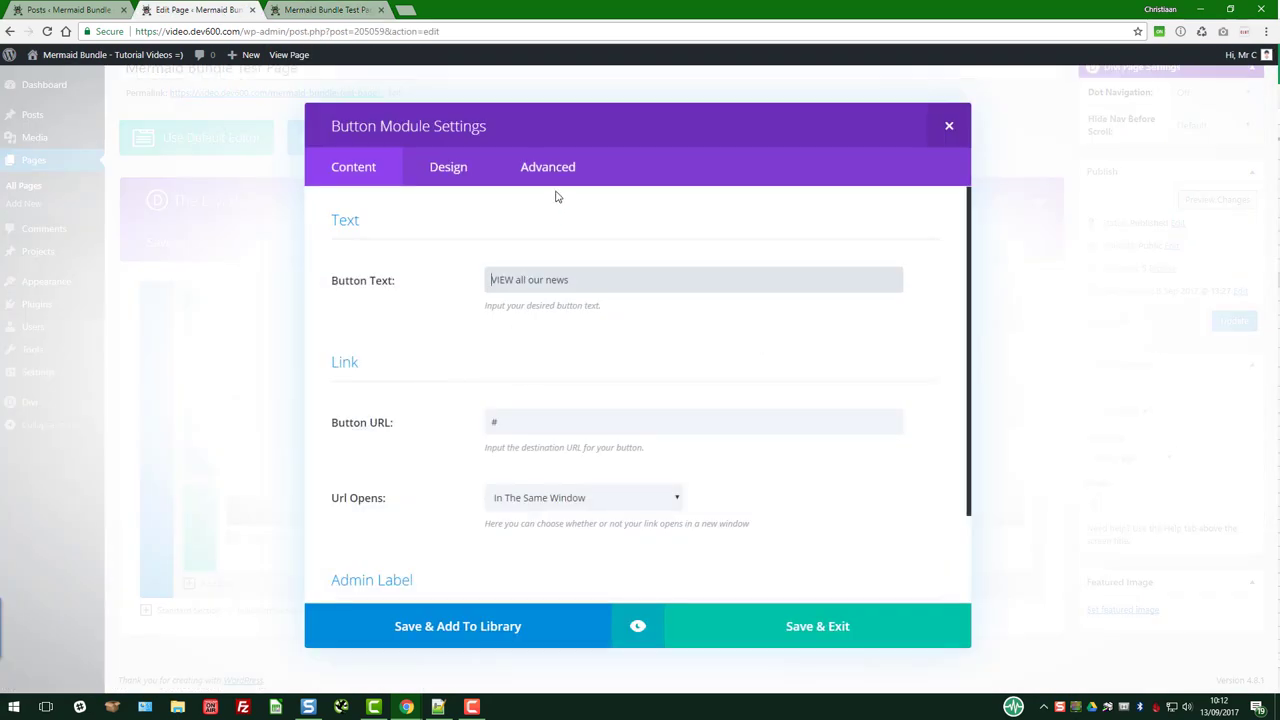
click(552, 172)
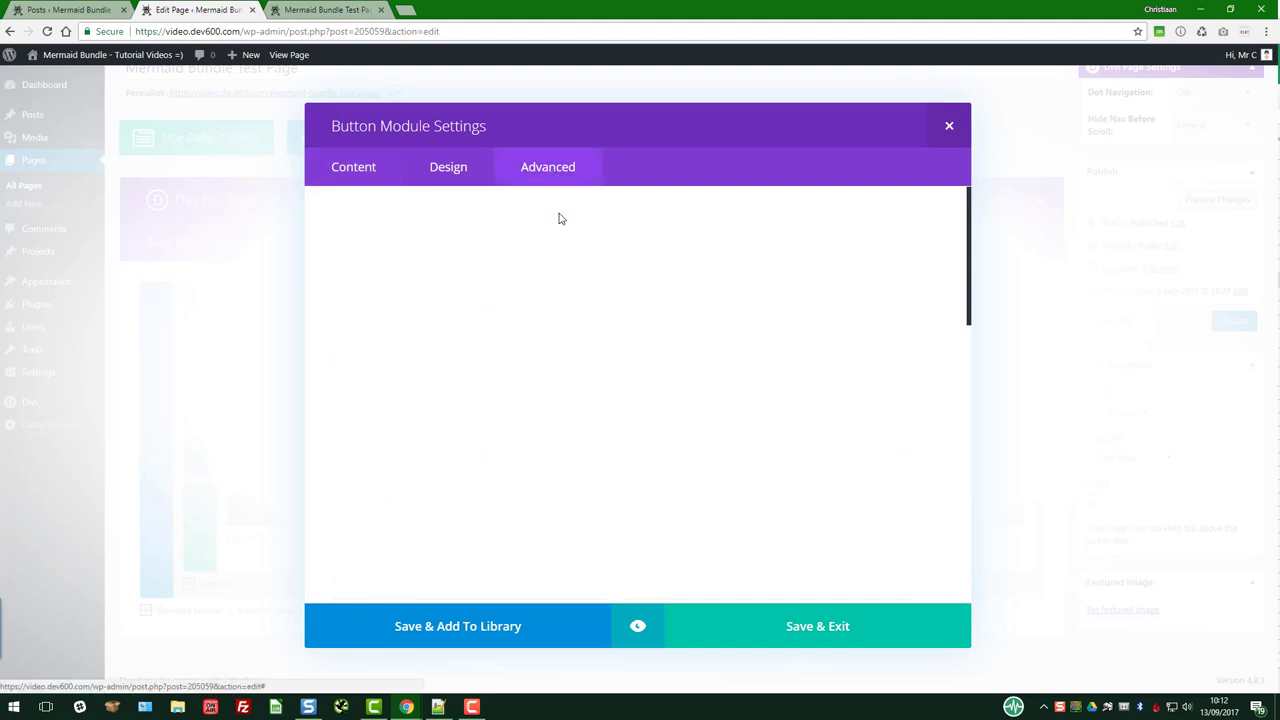
scroll(455, 433, down, 2)
scroll(452, 440, down, 6)
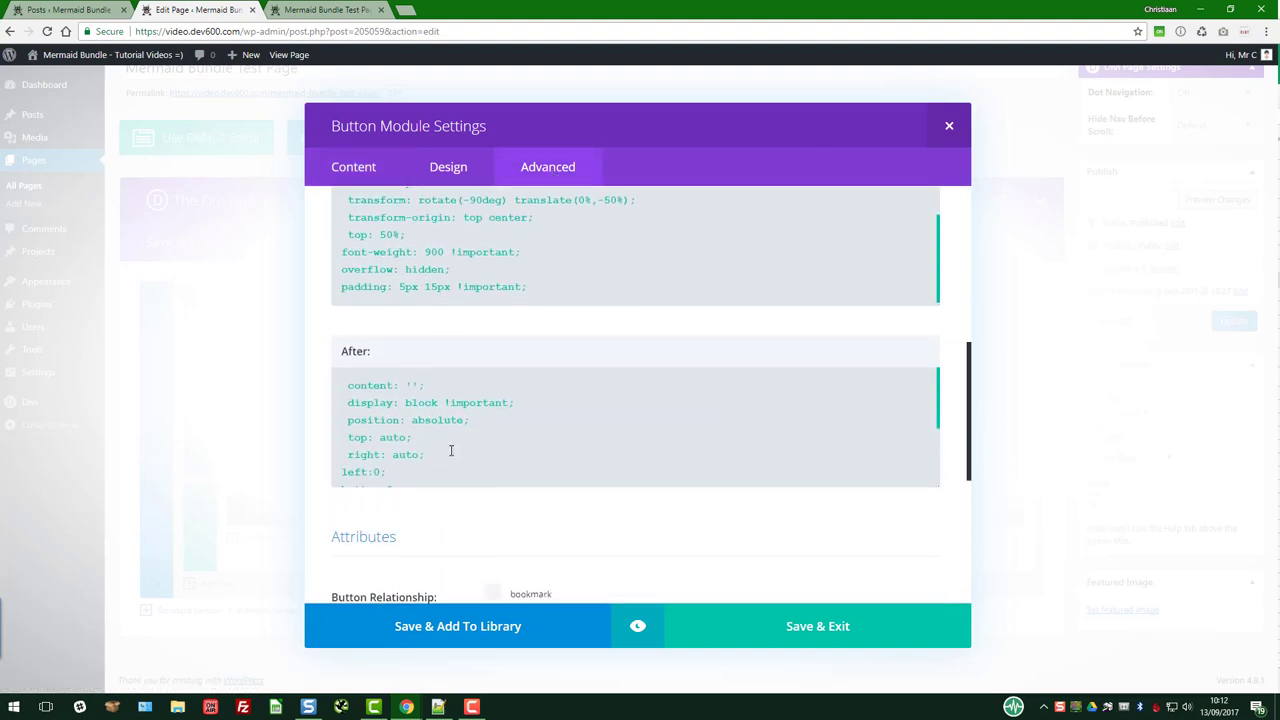
scroll(445, 442, down, 1)
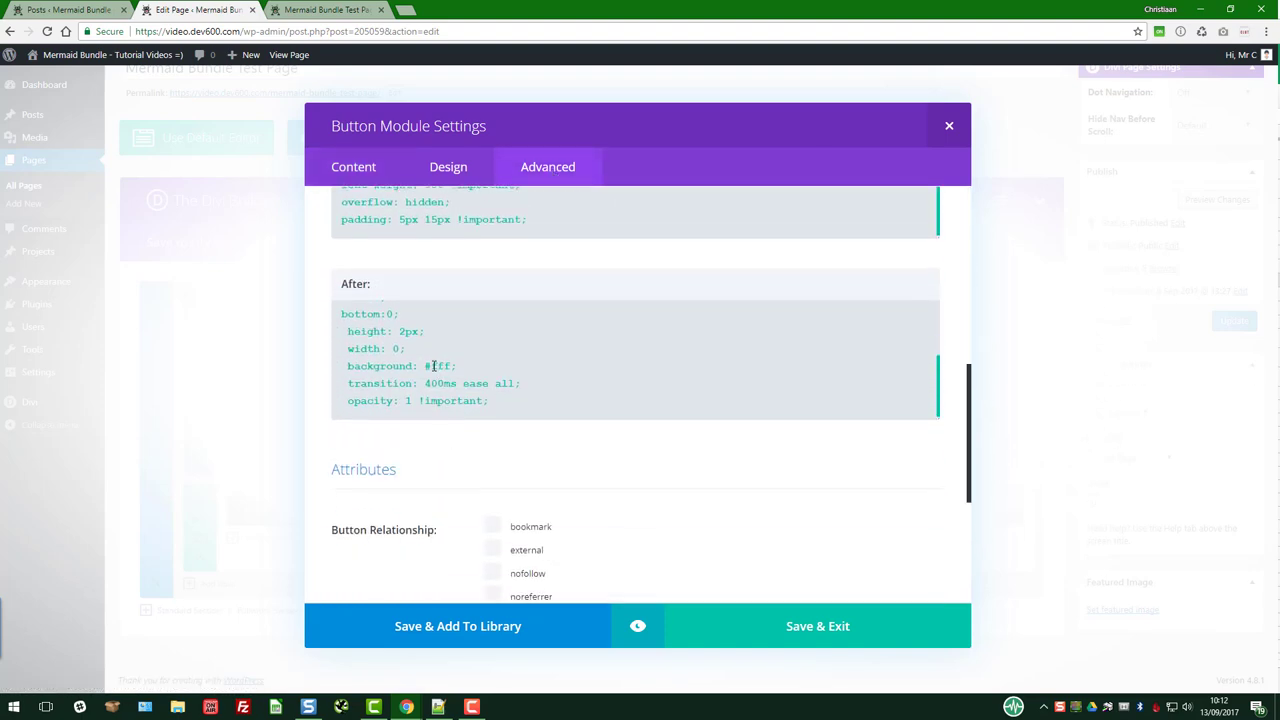
drag(433, 367, 443, 367)
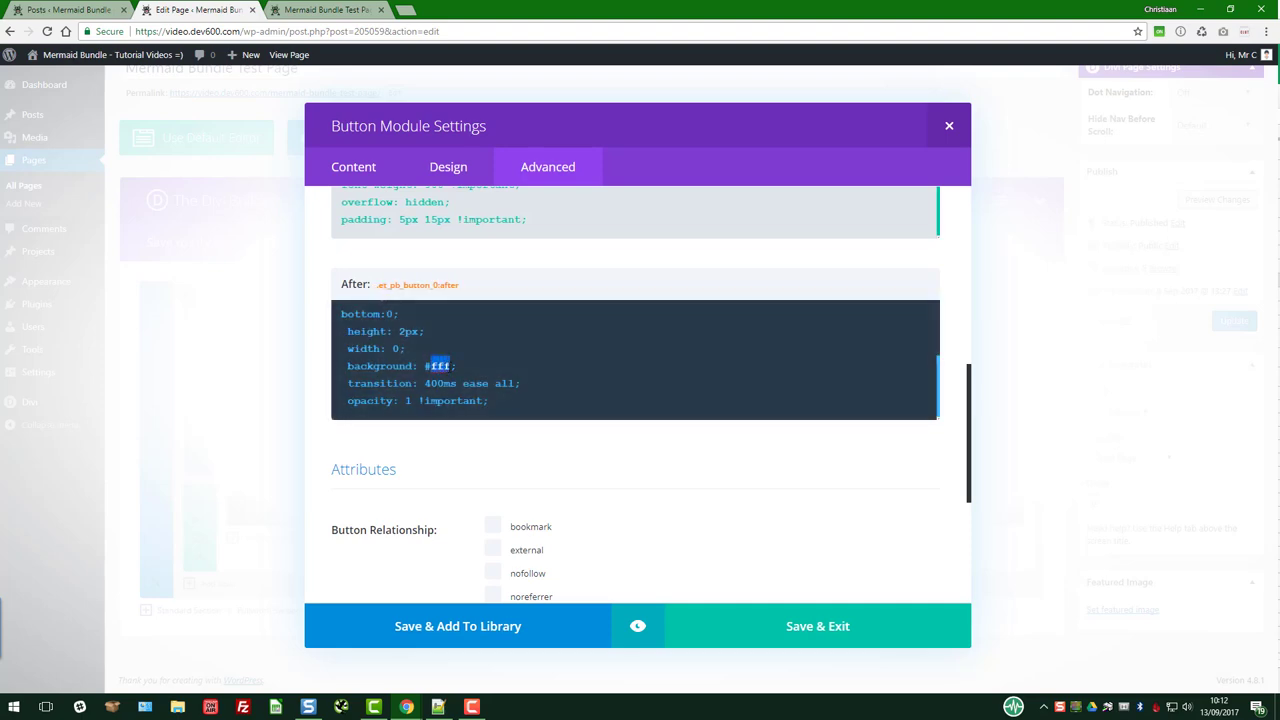
text(0a9003)
click(742, 619)
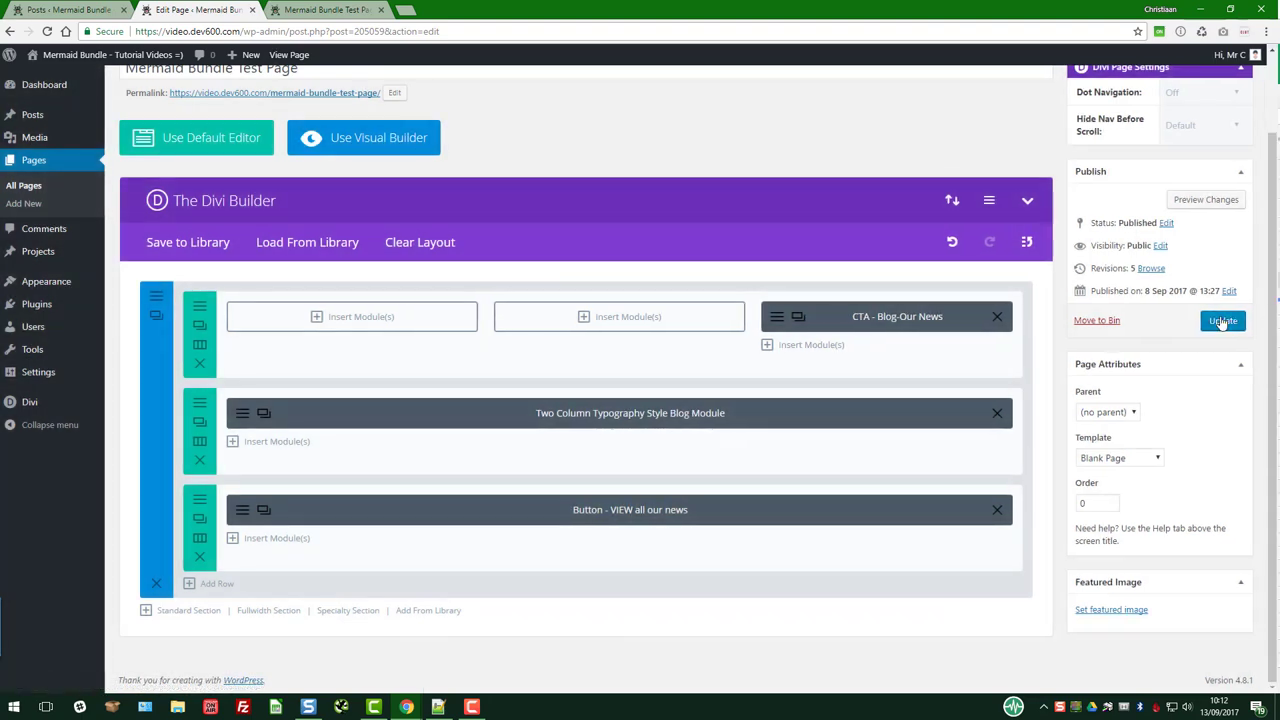
- Update the page and refresh the live page to check the green hover line
click(1222, 321)
click(325, 9)
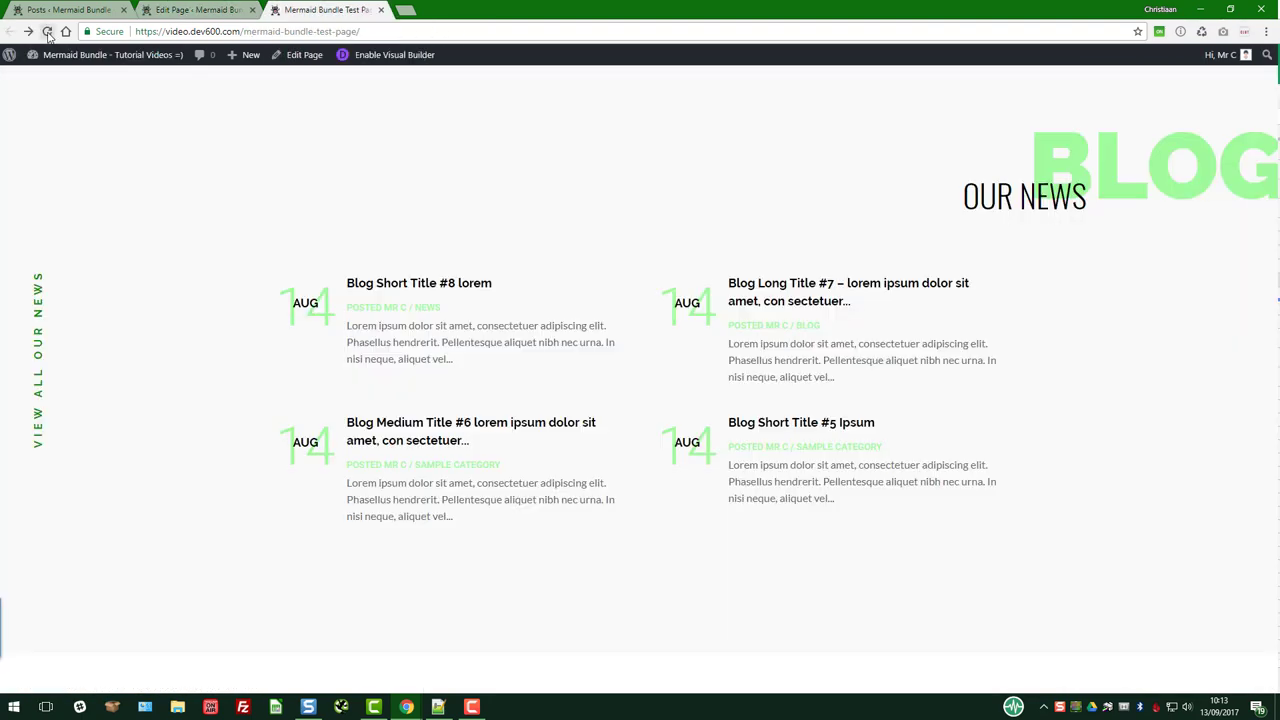
click(47, 33)
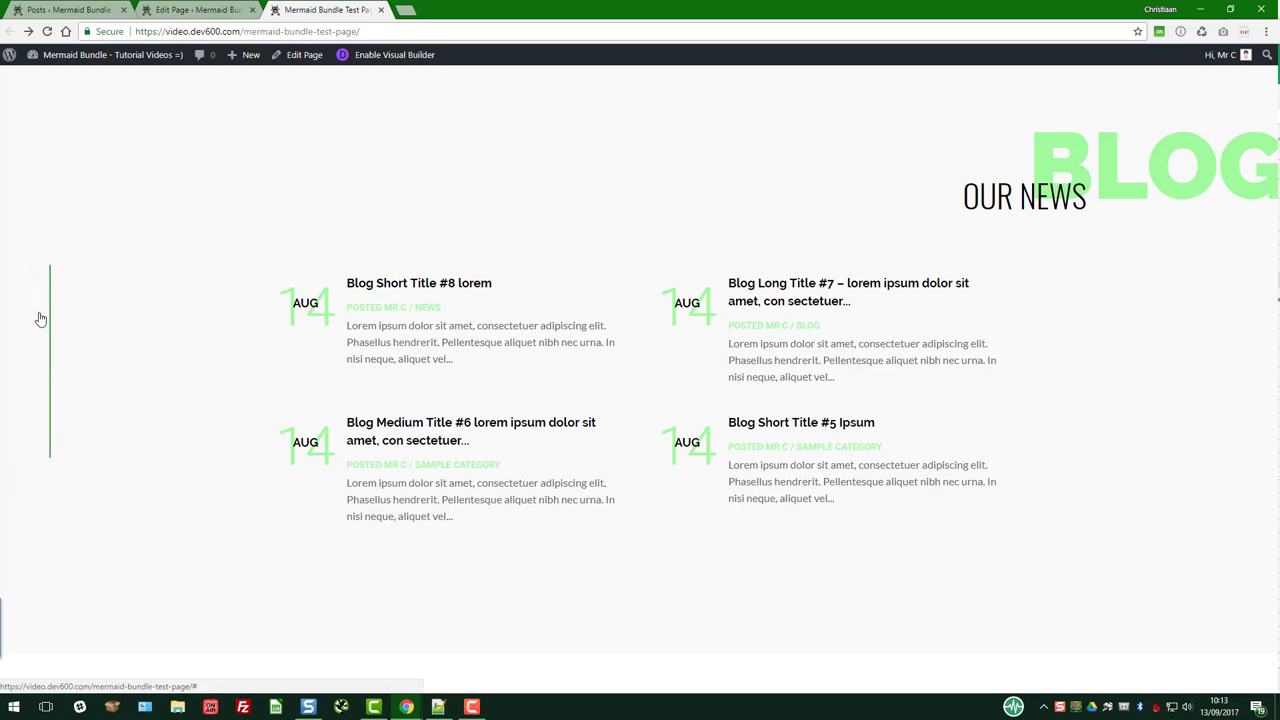
click(222, 8)
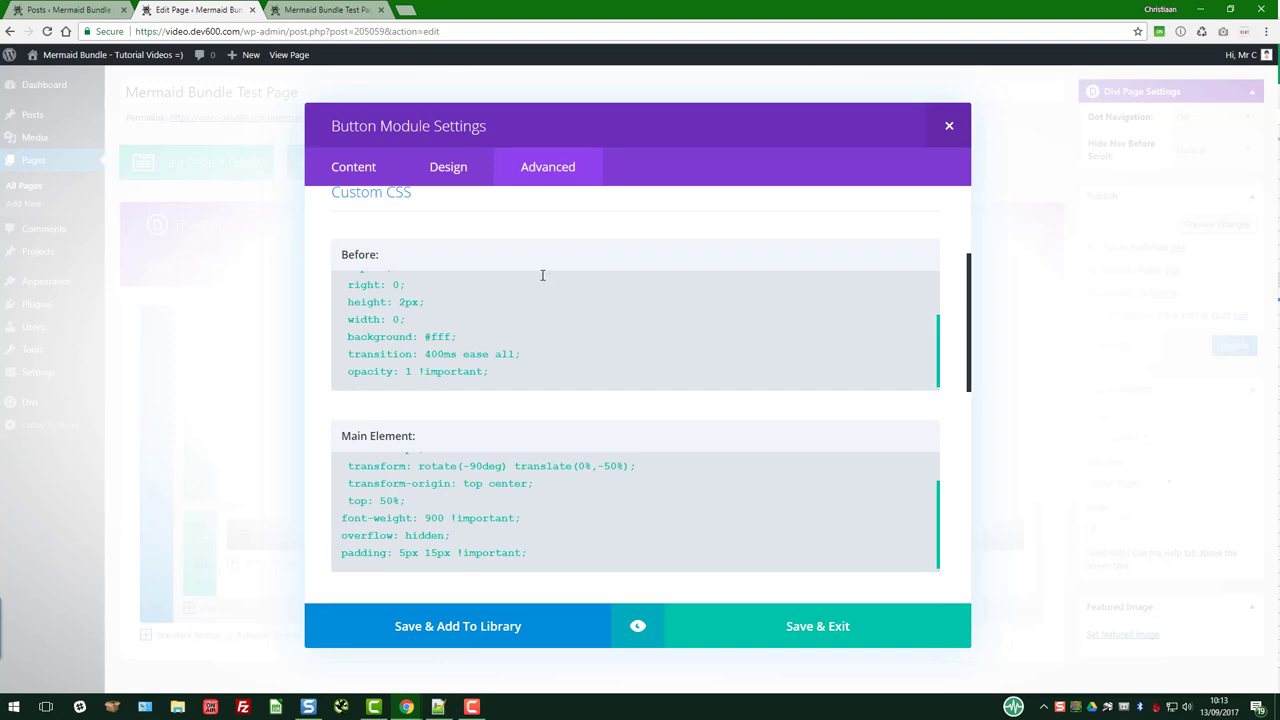
- Change the Before custom CSS background from fff to 0a9003 and save the button settings
double_click(440, 337)
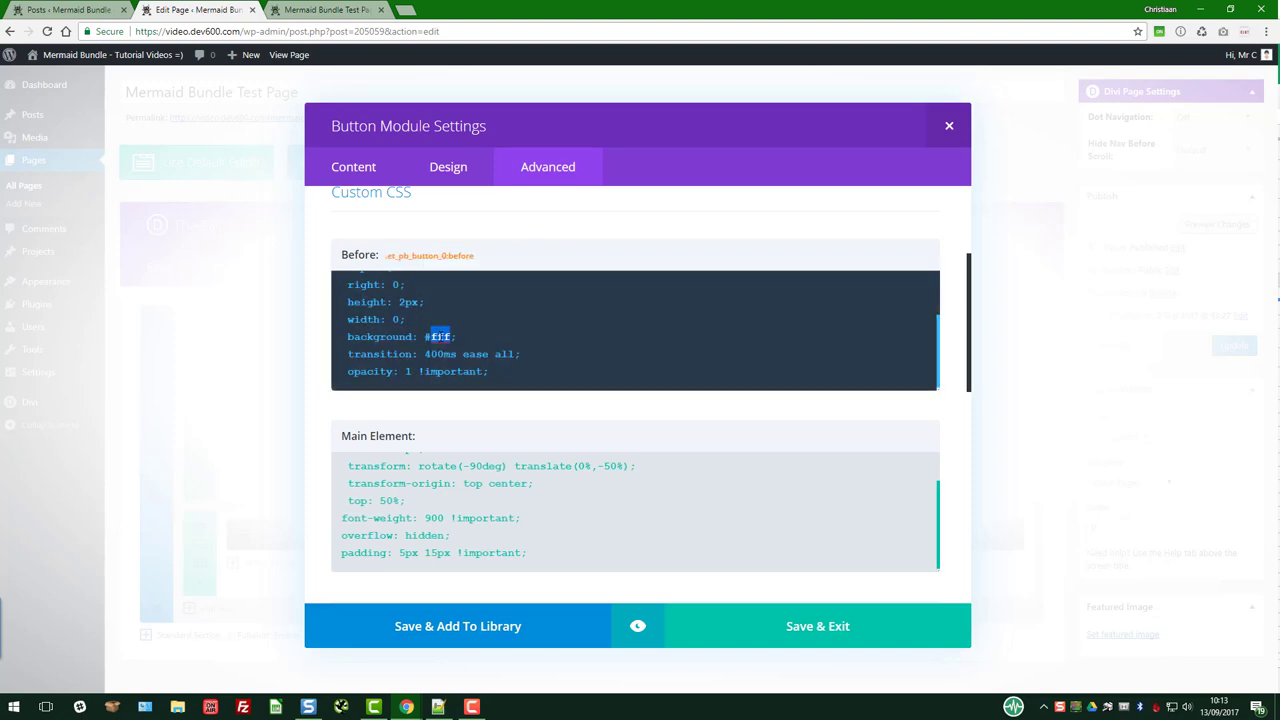
text(0a9003)
scroll(511, 366, down, 3)
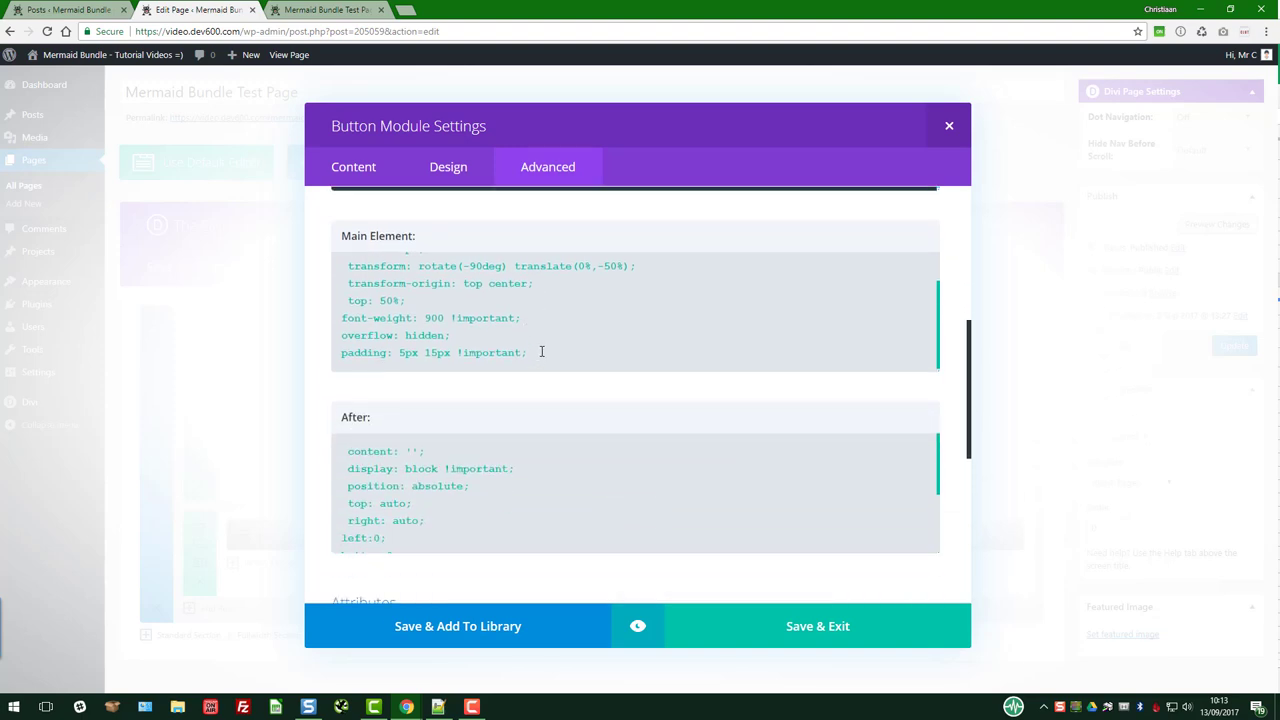
scroll(554, 302, up, 2)
scroll(555, 318, down, 3)
click(759, 629)
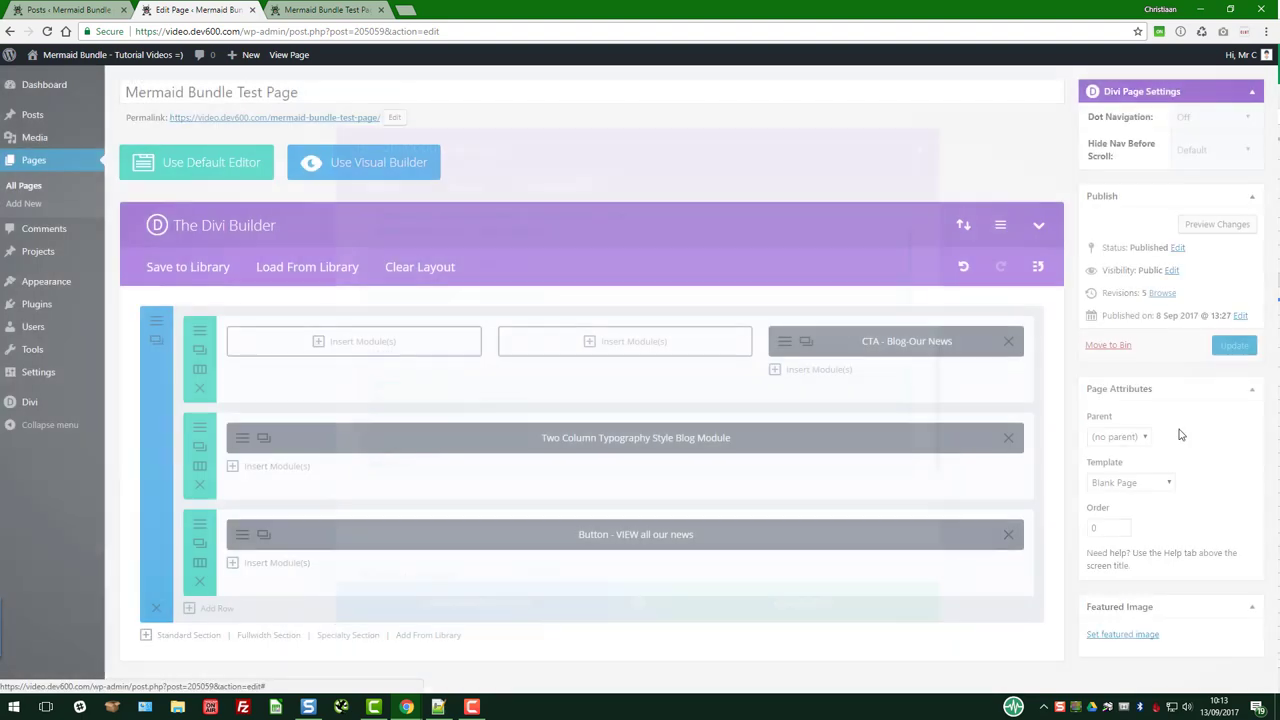
- Update the page, reload the live page to confirm both green hover lines, then return to the editor
click(1224, 346)
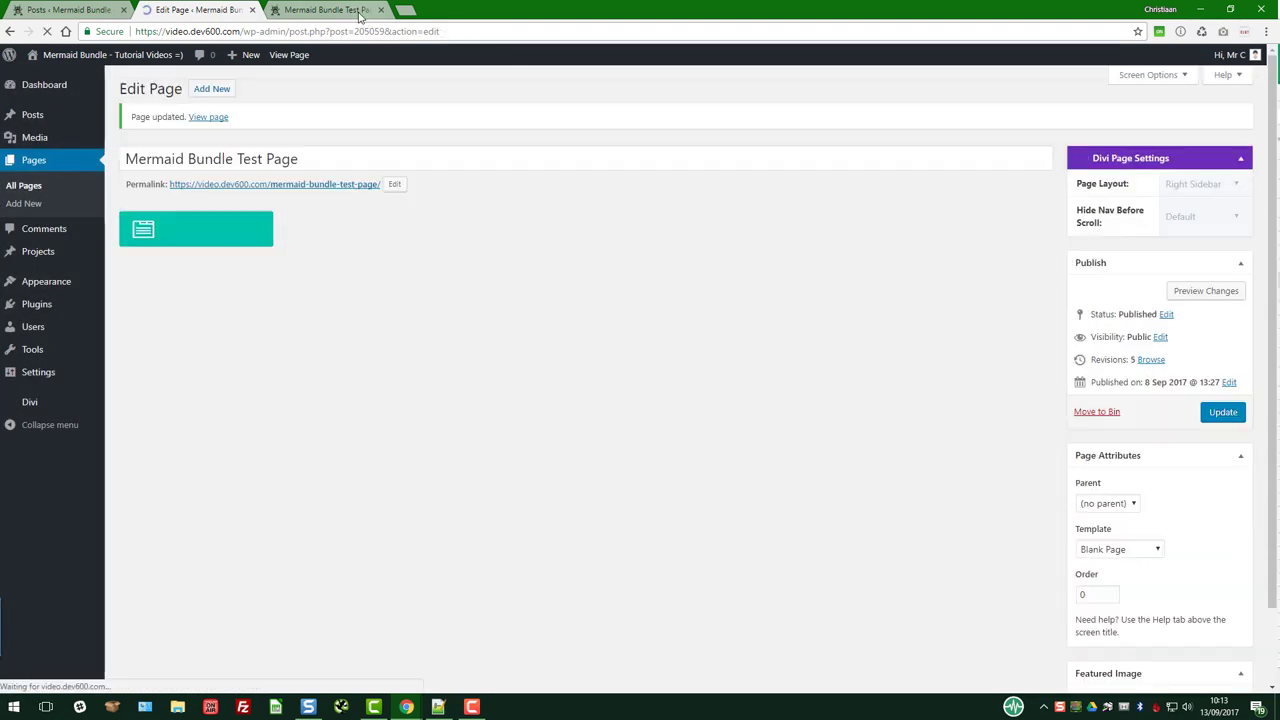
click(340, 10)
click(46, 32)
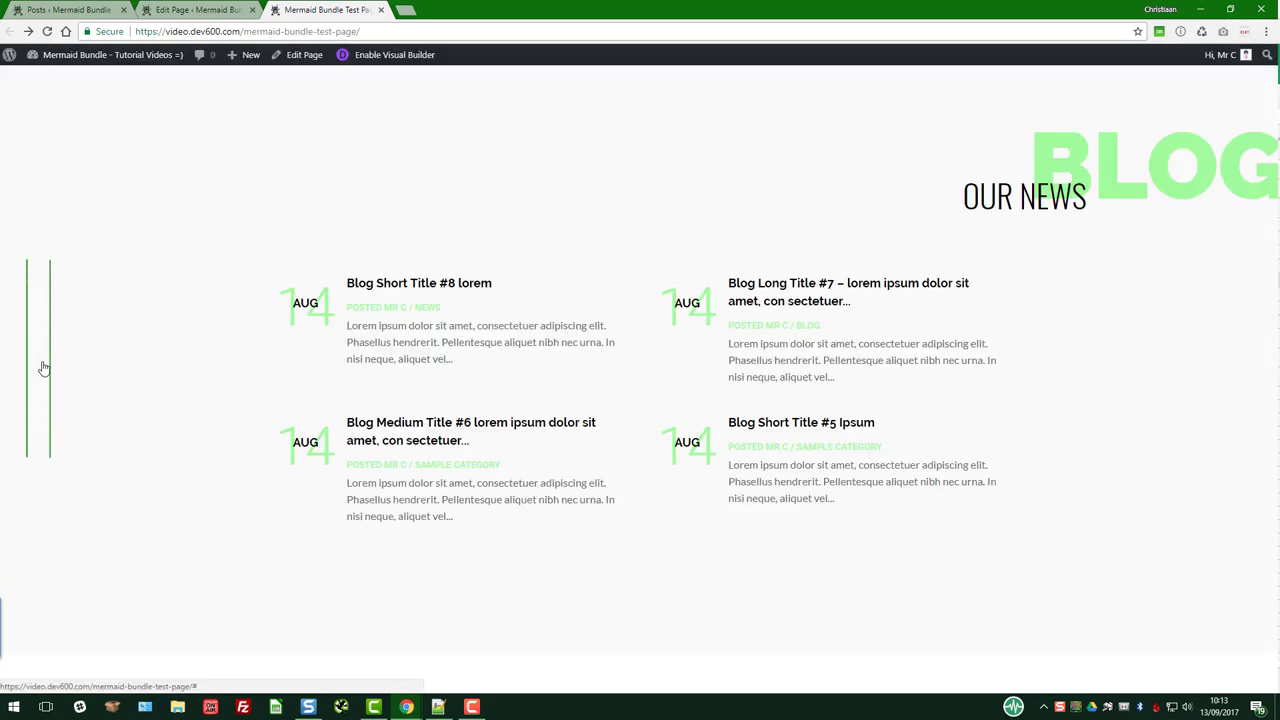
click(199, 9)
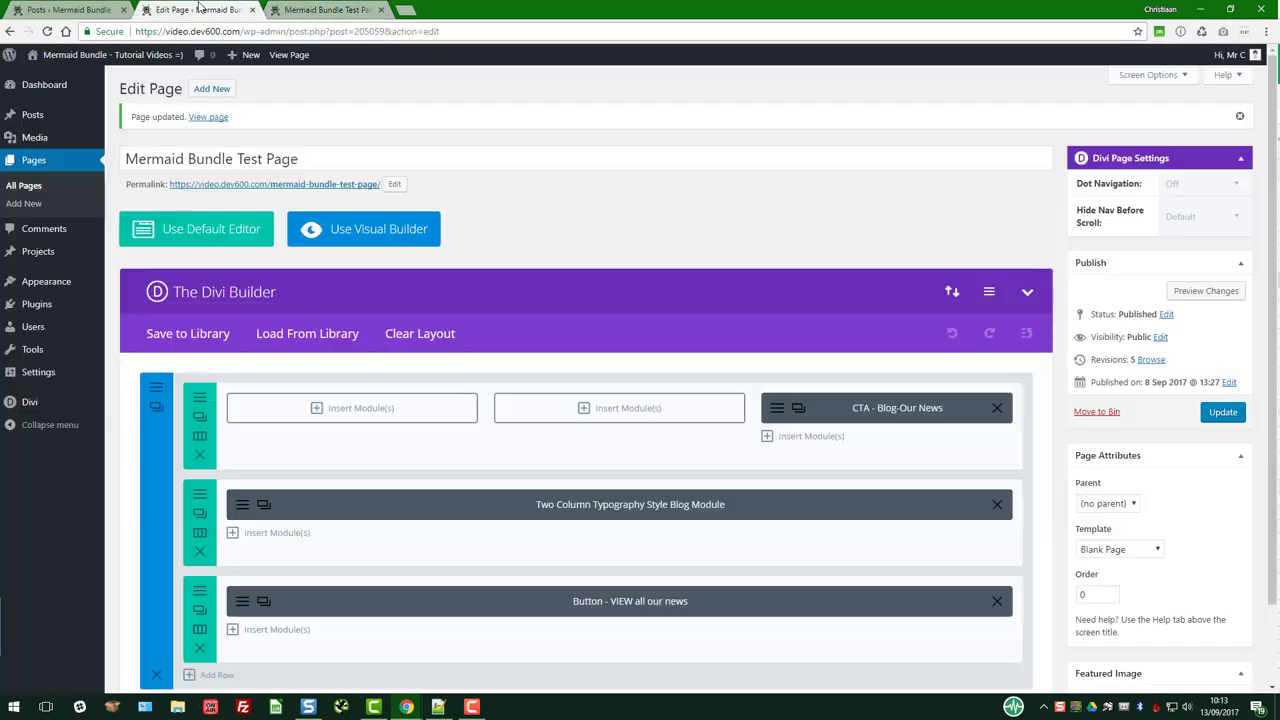
- Set the View all our news button's hover text colour to #0a9003
scroll(380, 433, down, 1)
click(260, 506)
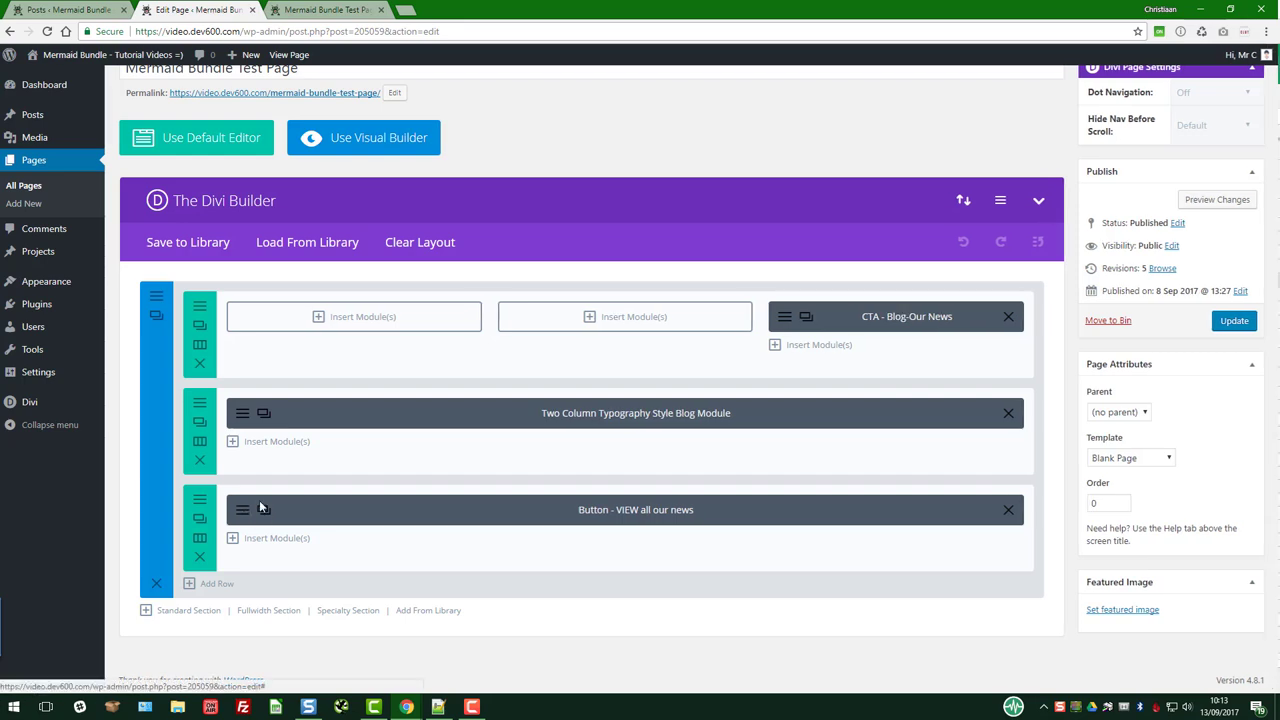
click(449, 168)
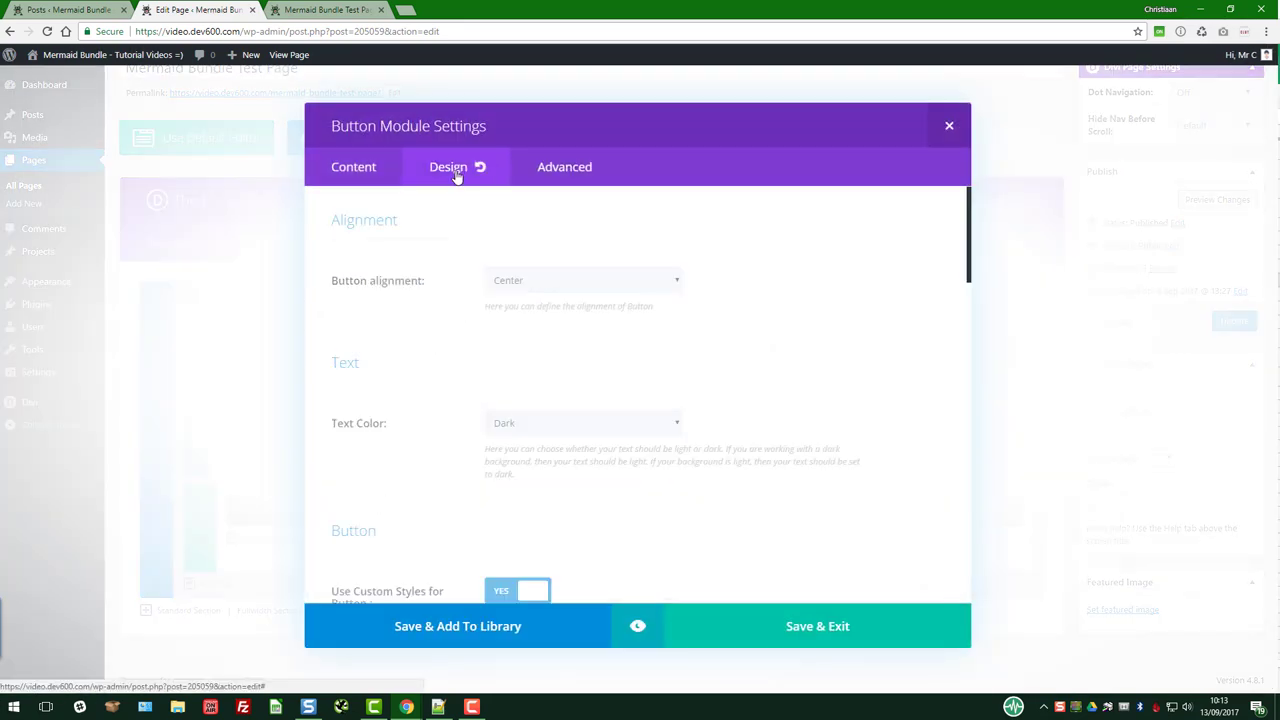
scroll(458, 290, down, 2)
scroll(457, 288, down, 1)
scroll(460, 290, up, 3)
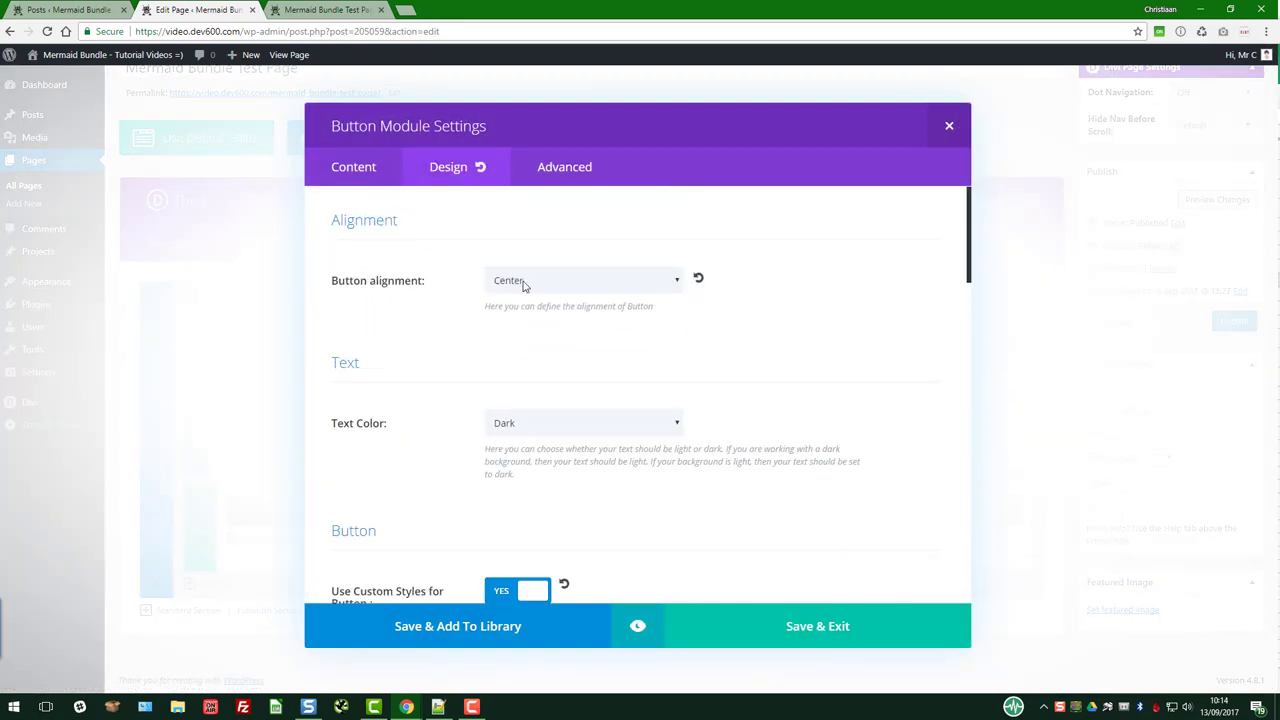
scroll(489, 297, down, 4)
scroll(469, 300, down, 6)
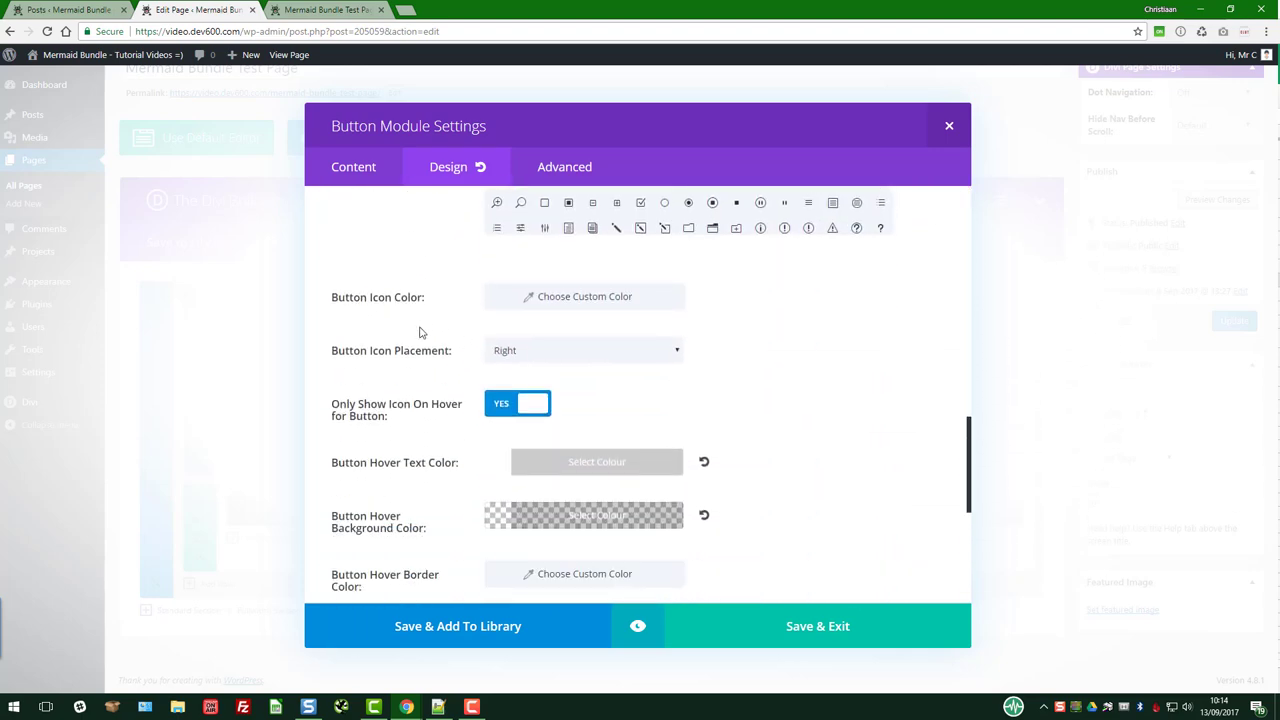
scroll(420, 340, down, 2)
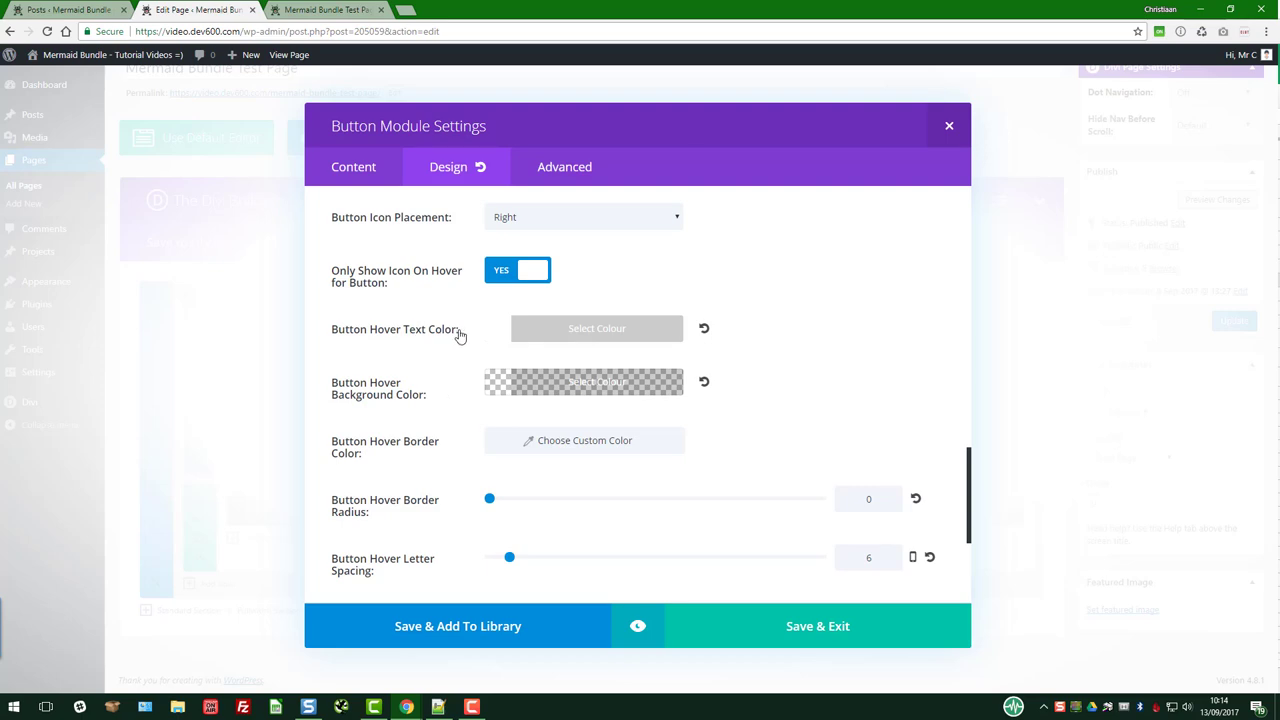
click(605, 335)
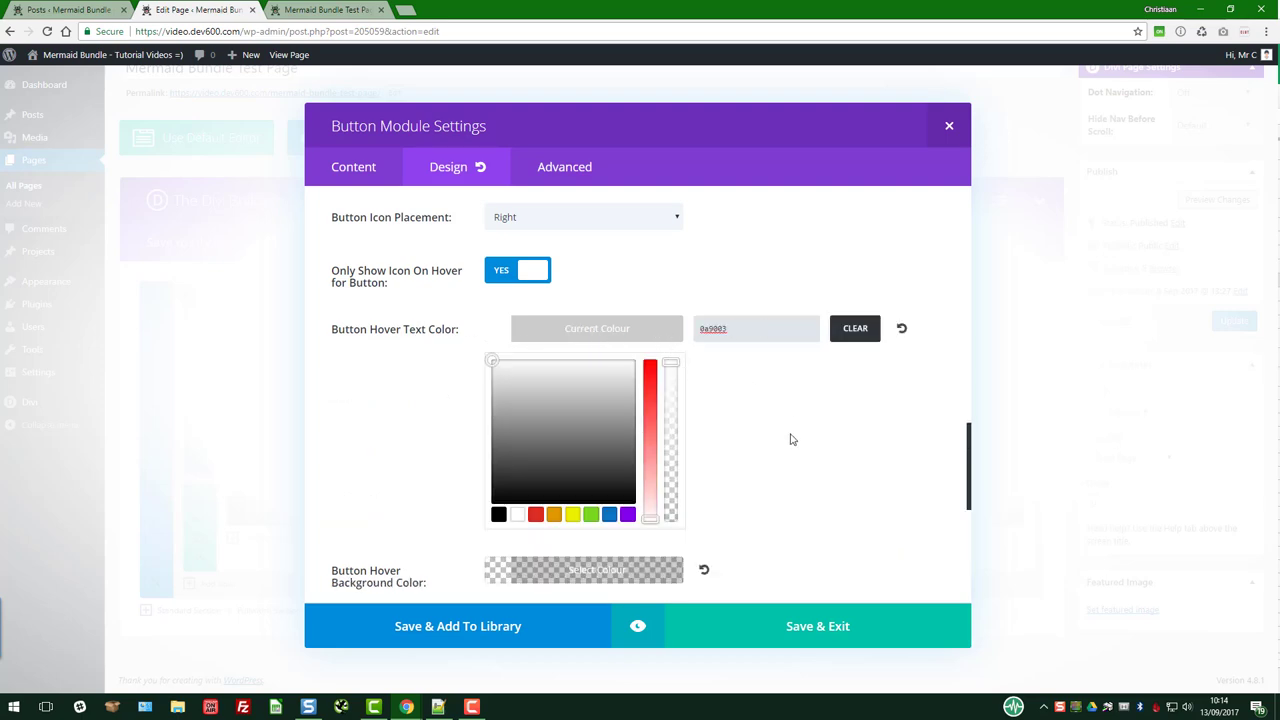
click(389, 430)
- Preview the restyled button in the blog section and save the button settings
scroll(395, 420, down, 5)
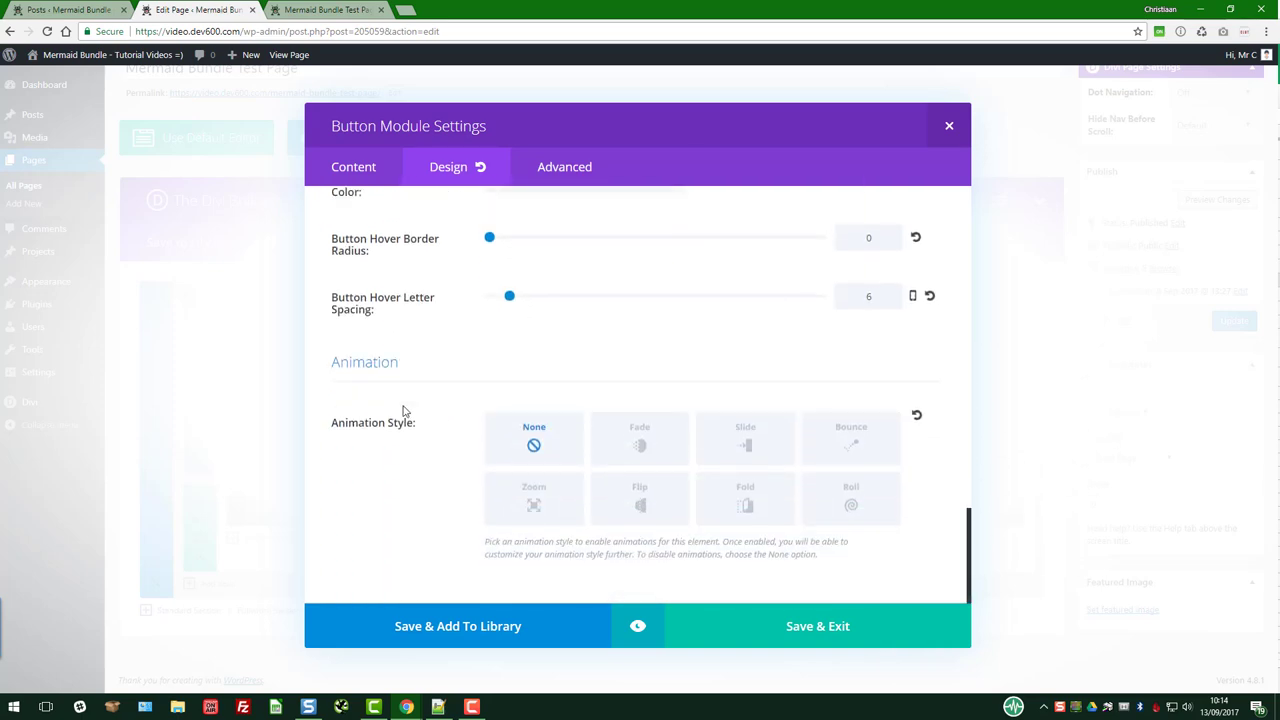
click(637, 626)
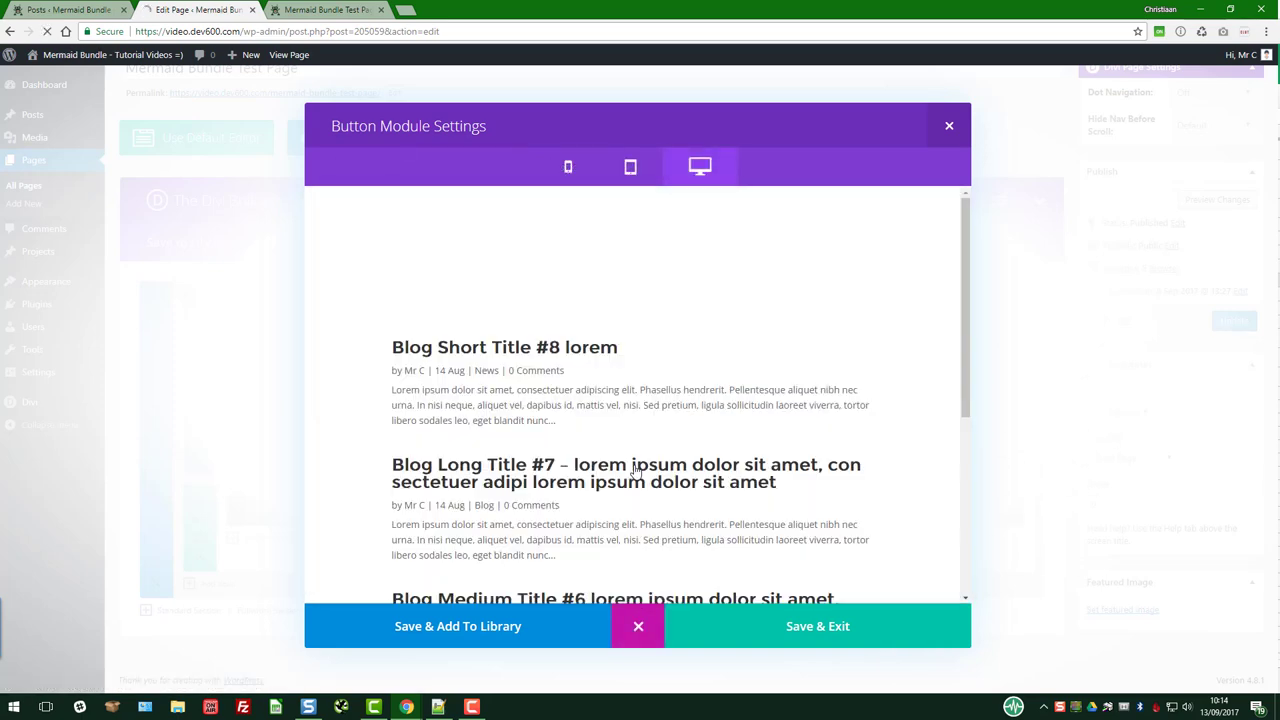
scroll(524, 445, down, 1)
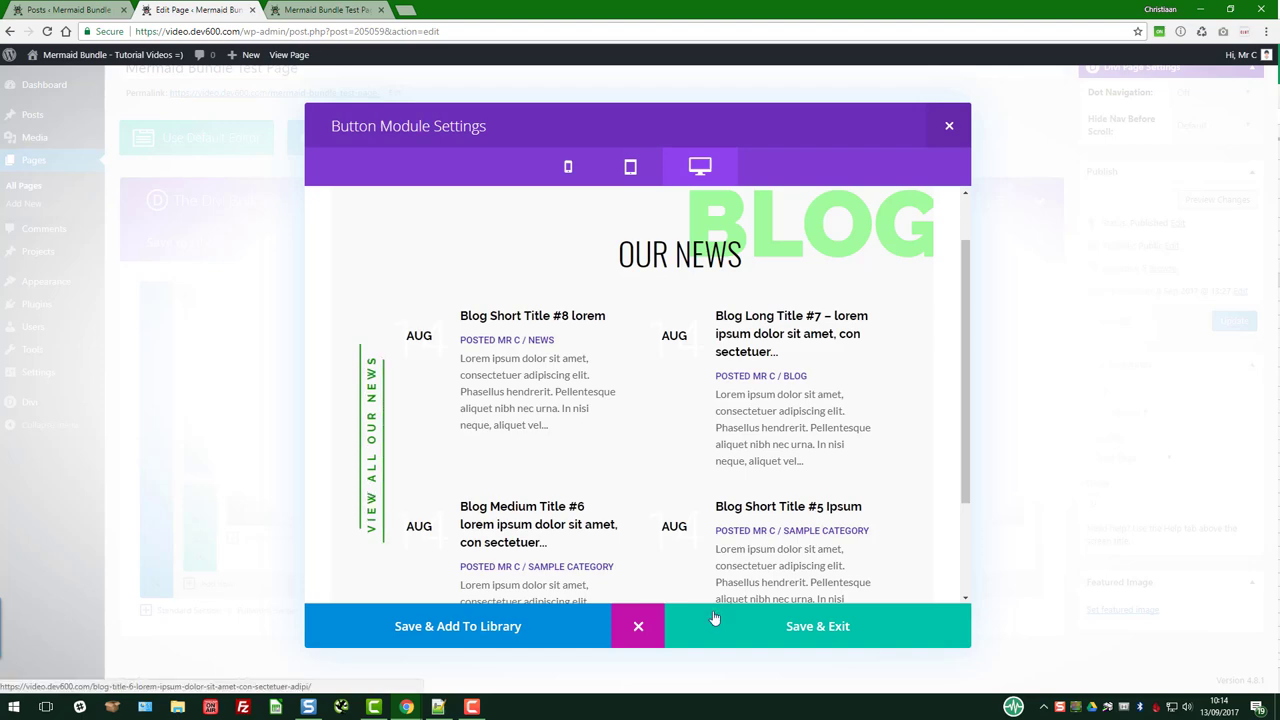
click(800, 624)
- Update the page and view the live blog section with the green VIEW ALL OUR NEWS link
click(1222, 320)
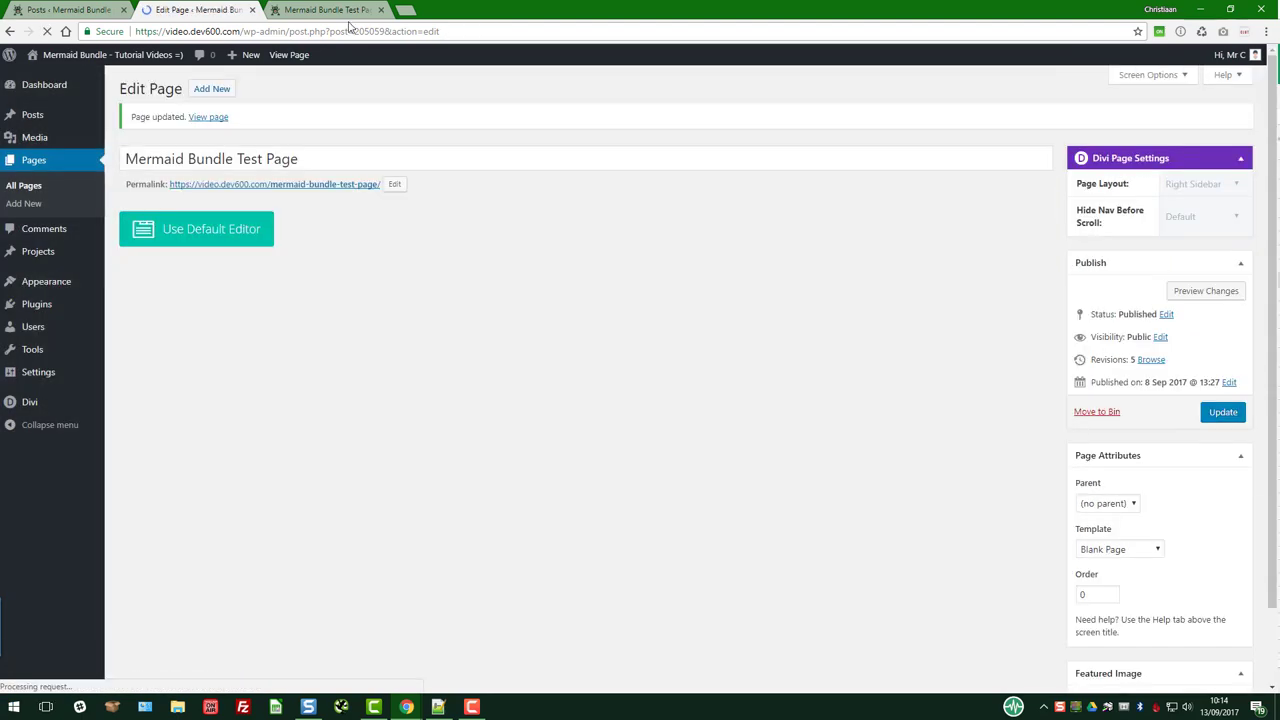
click(348, 12)
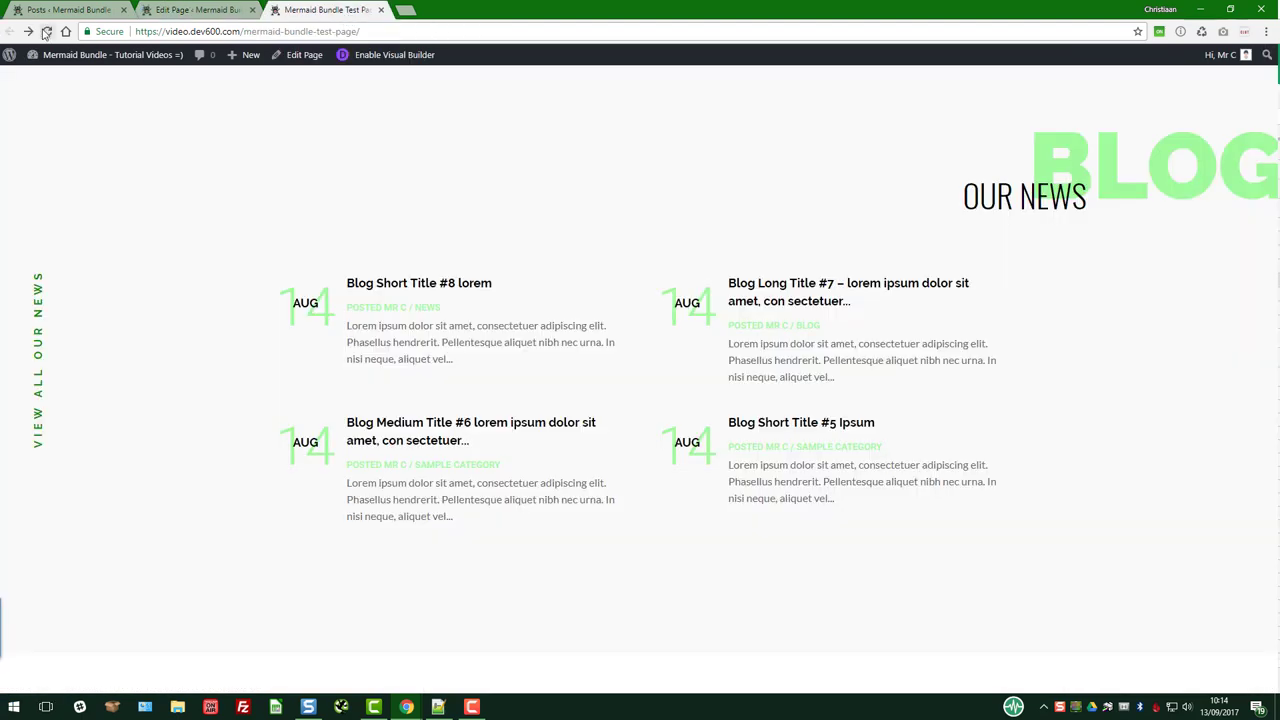